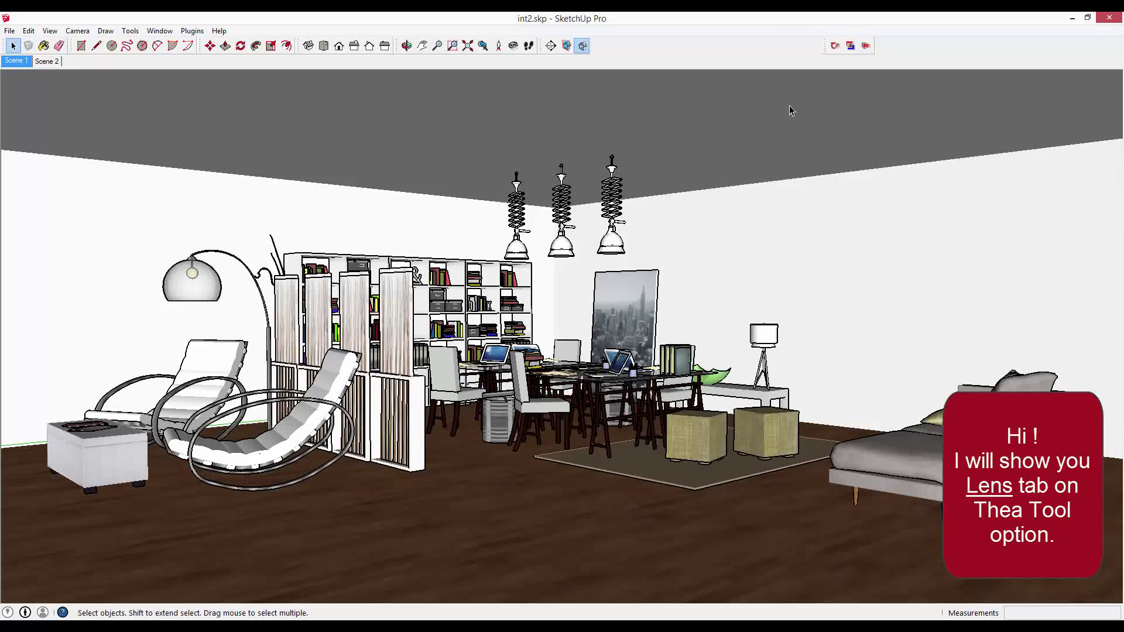
Step: Open the Thea camera settings and start an interactive IR-Presto render of int2.skp
{"action": "left_click", "coordinate": [833, 46]}
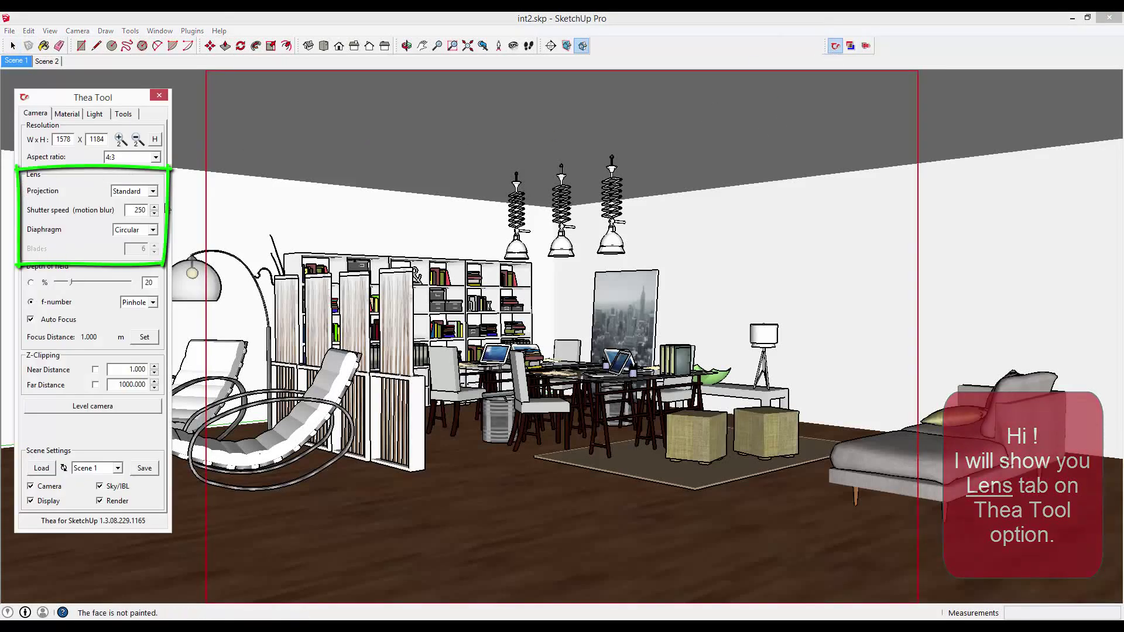
{"action": "left_click", "coordinate": [865, 45]}
{"action": "left_click", "coordinate": [473, 513]}
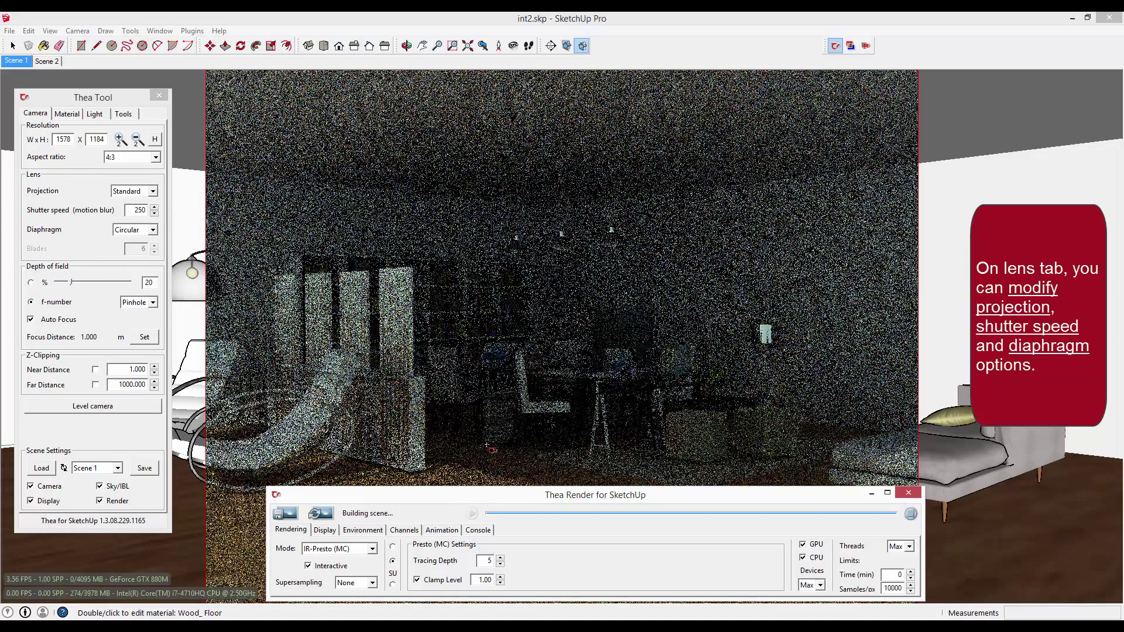
Step: Switch the interactive render mode to IR-Presto (AO) and minimize the Thea Render window
{"action": "left_click", "coordinate": [373, 548]}
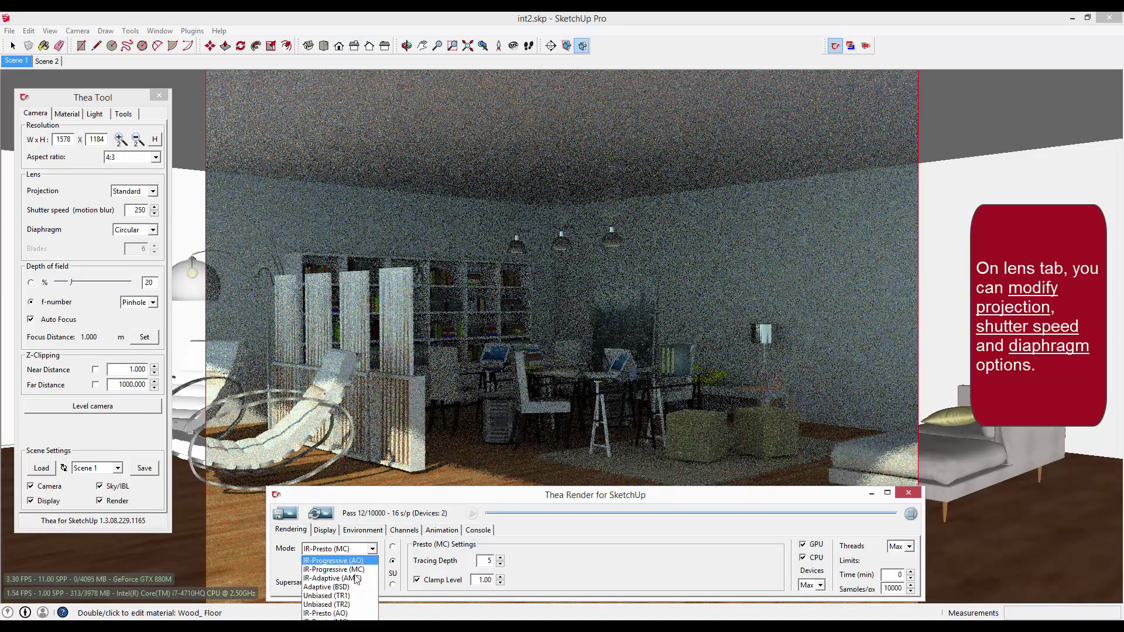
{"action": "left_click", "coordinate": [350, 613]}
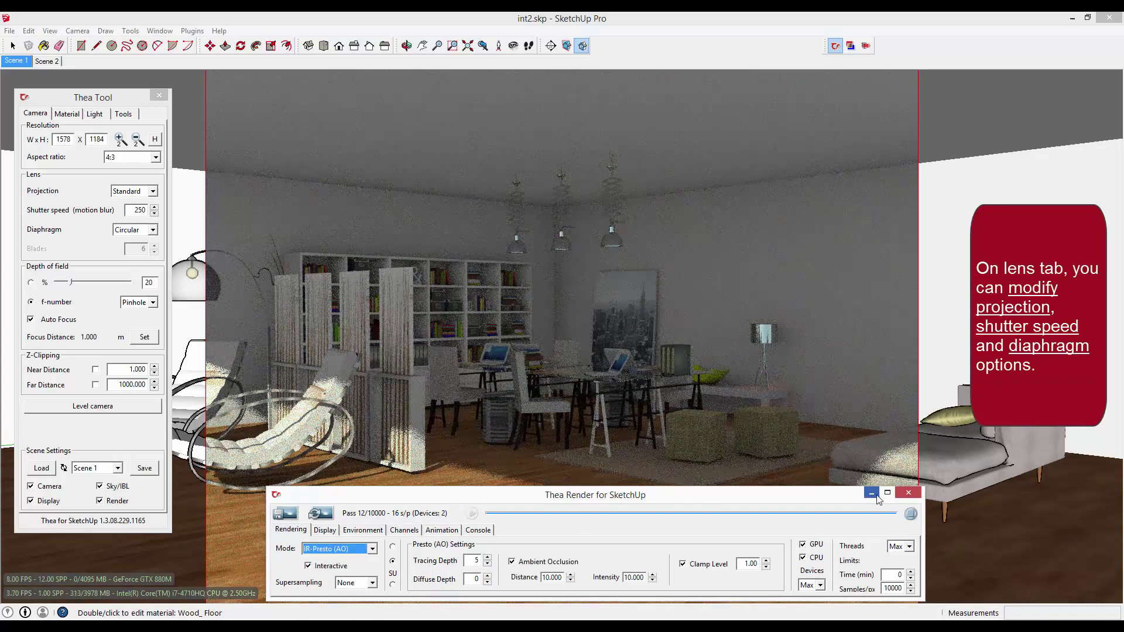
{"action": "left_click", "coordinate": [871, 493]}
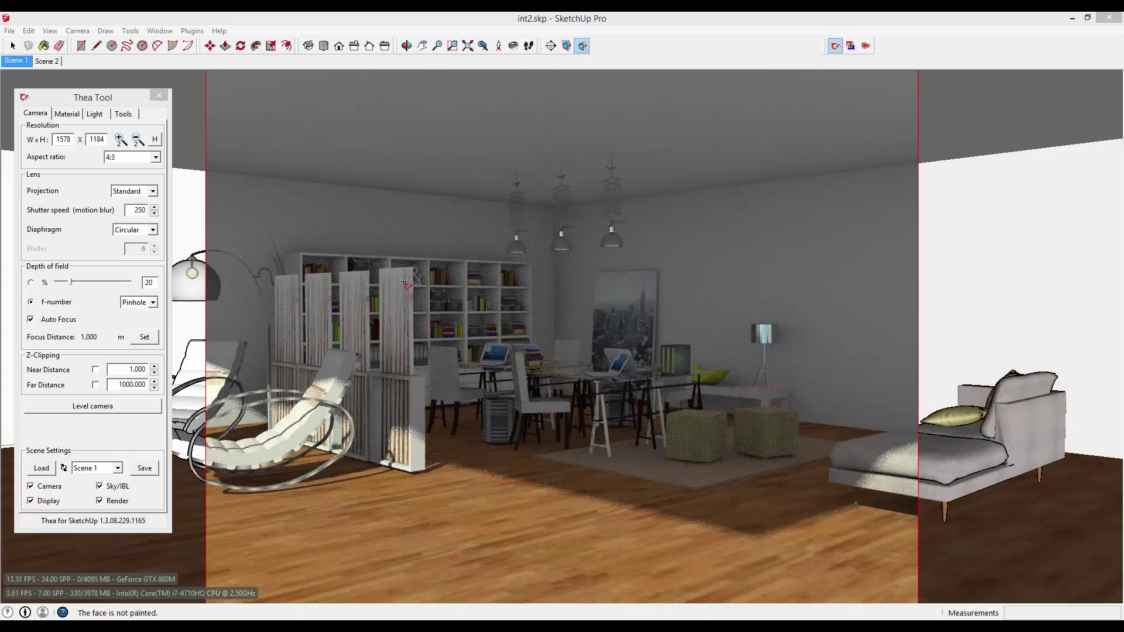
Step: Try the Spherical and then Cylindrical lens projections
{"action": "left_click", "coordinate": [133, 197]}
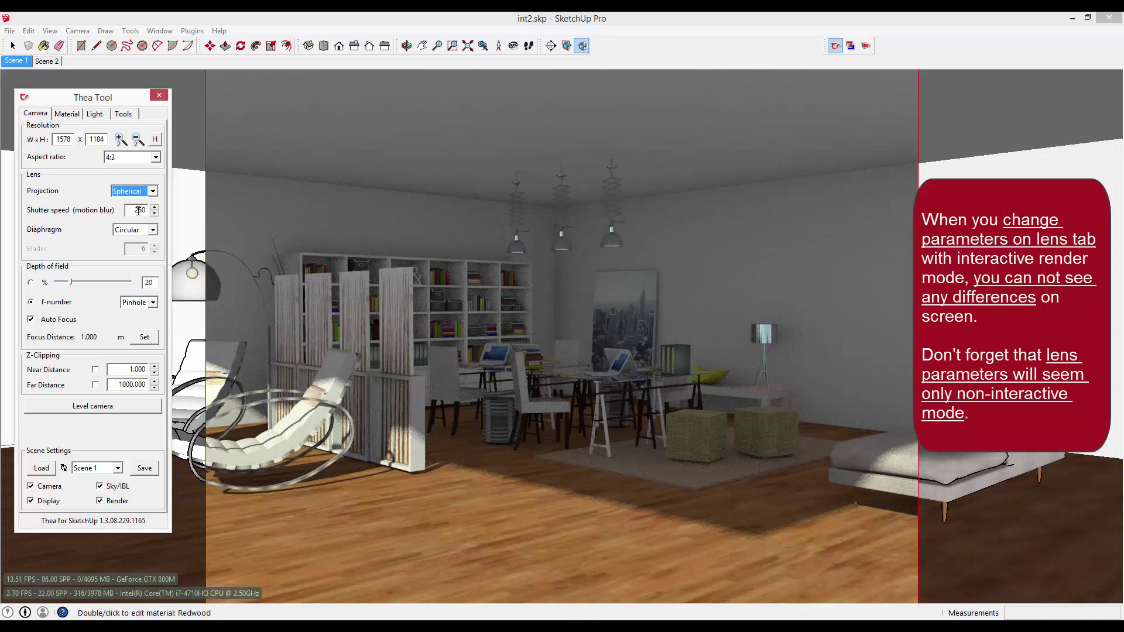
{"action": "left_click", "coordinate": [134, 191]}
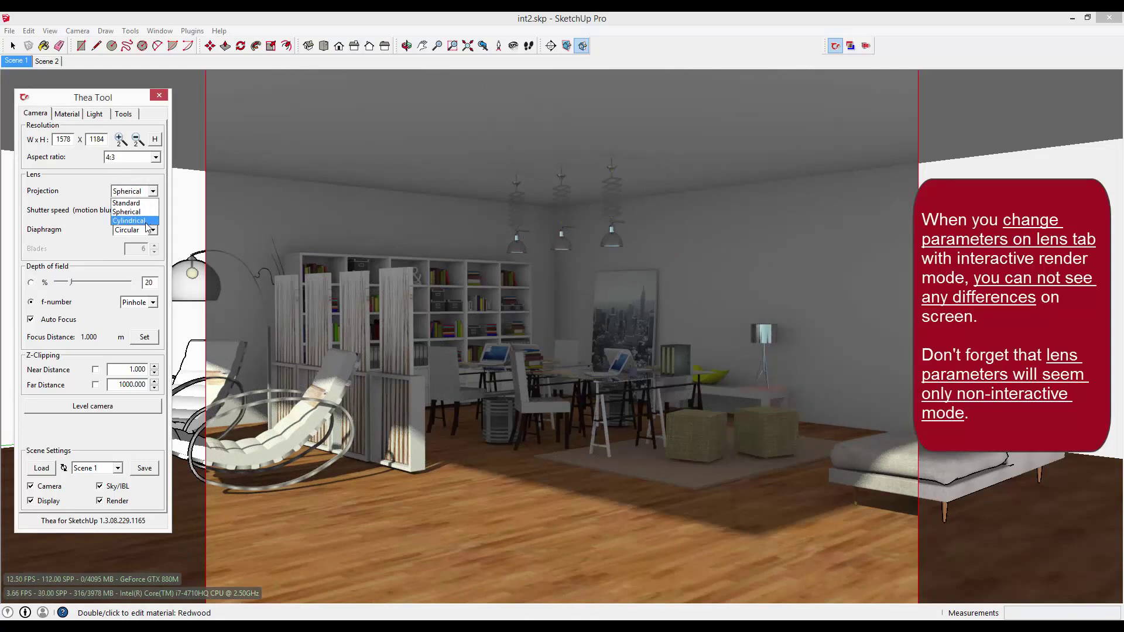
{"action": "left_click", "coordinate": [146, 223]}
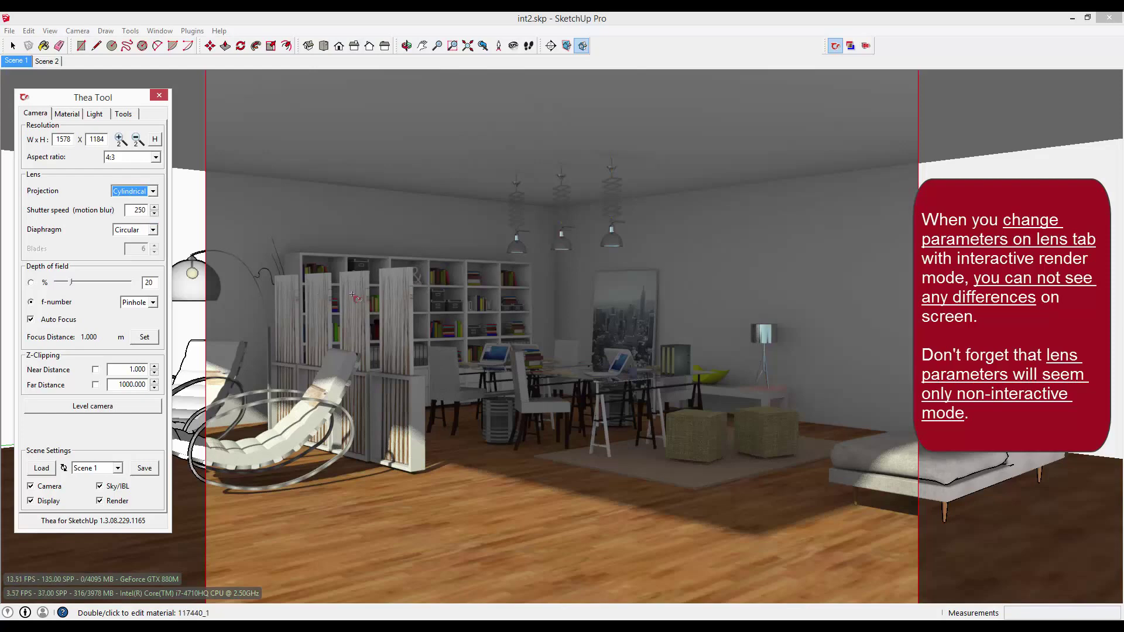
Step: Experiment with the shutter speed and a Polygonal diaphragm, then return it to Circular
{"action": "left_click", "coordinate": [134, 213]}
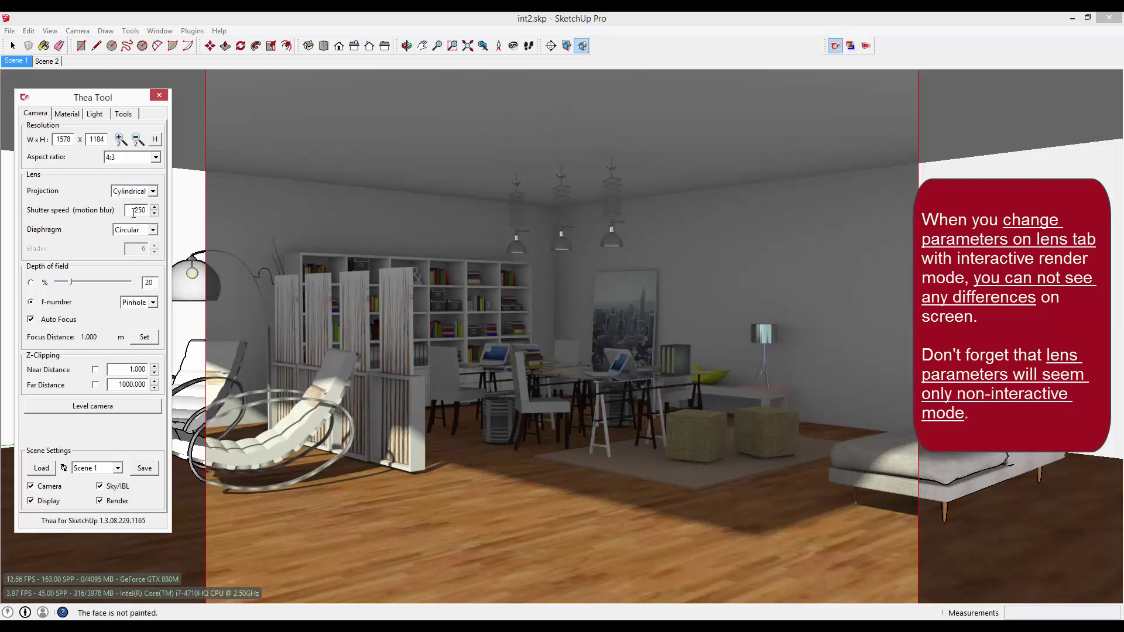
{"action": "type", "text": "5250"}
{"action": "left_click", "coordinate": [147, 231]}
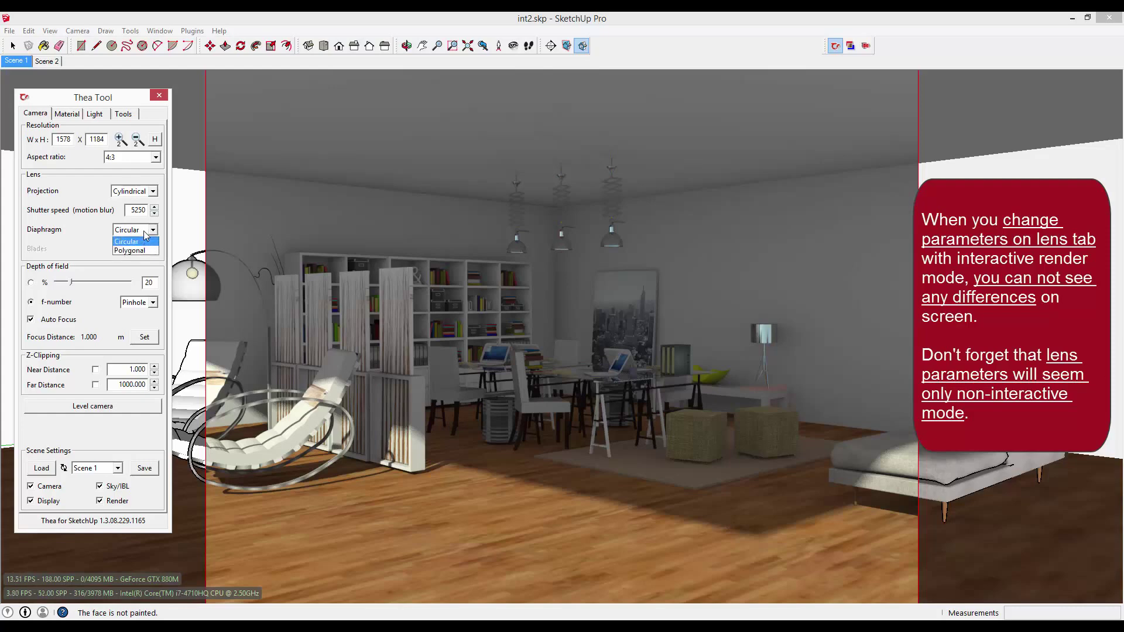
{"action": "left_click", "coordinate": [146, 250]}
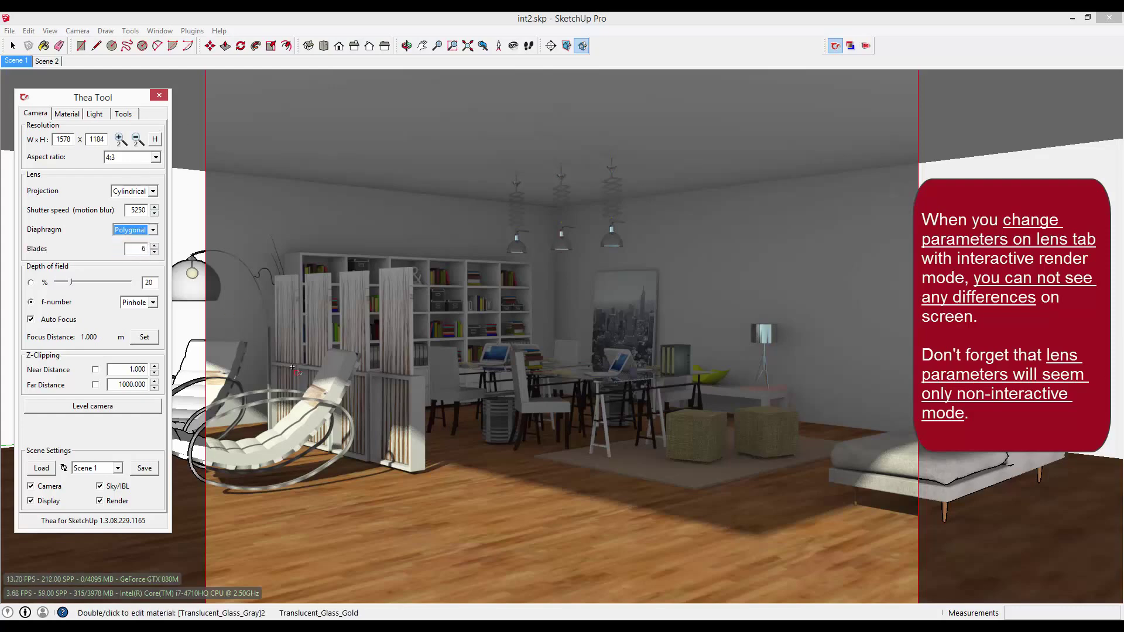
{"action": "left_click", "coordinate": [151, 231]}
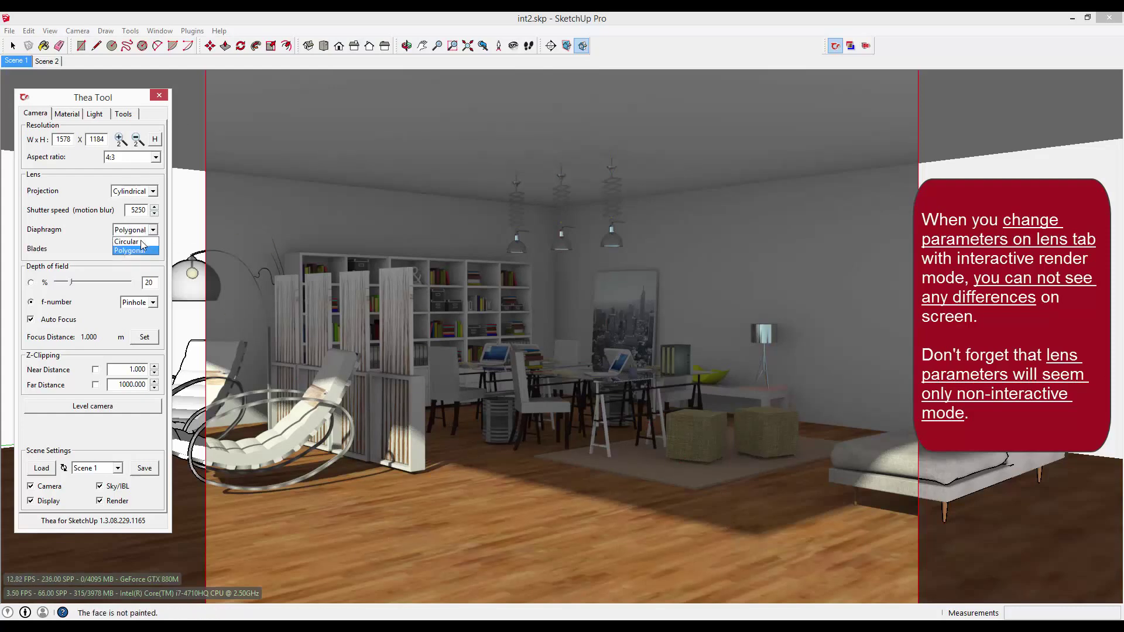
{"action": "left_click_drag", "start_coordinate": [135, 209], "coordinate": [123, 210]}
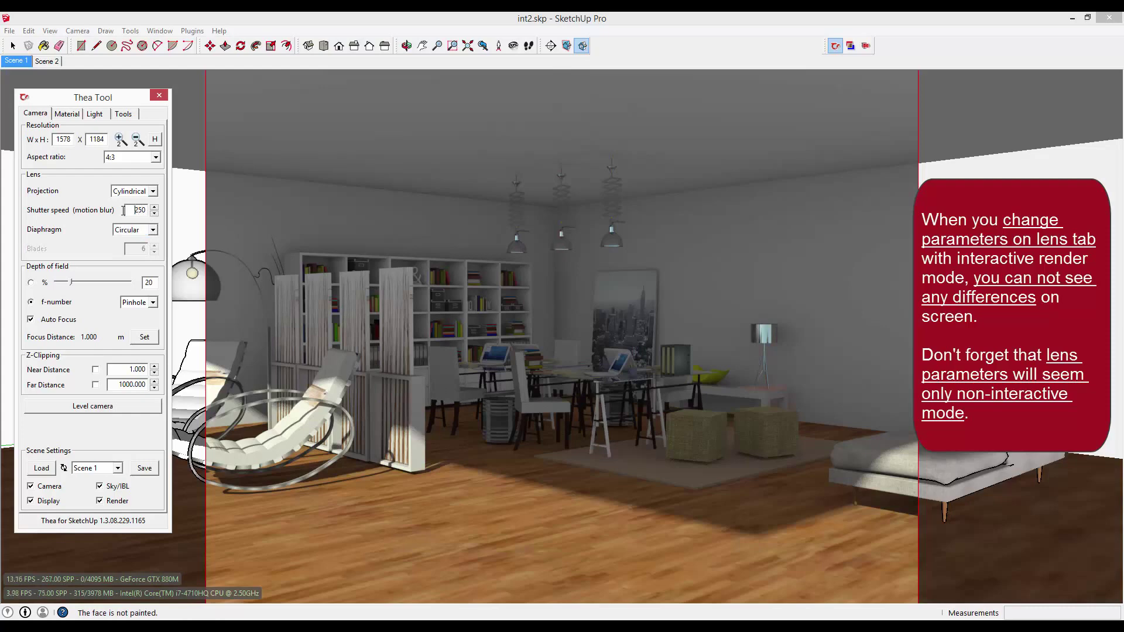
Step: Set the lens projection back to Standard and bring back the Thea Render window
{"action": "left_click", "coordinate": [151, 191]}
{"action": "left_click", "coordinate": [131, 202]}
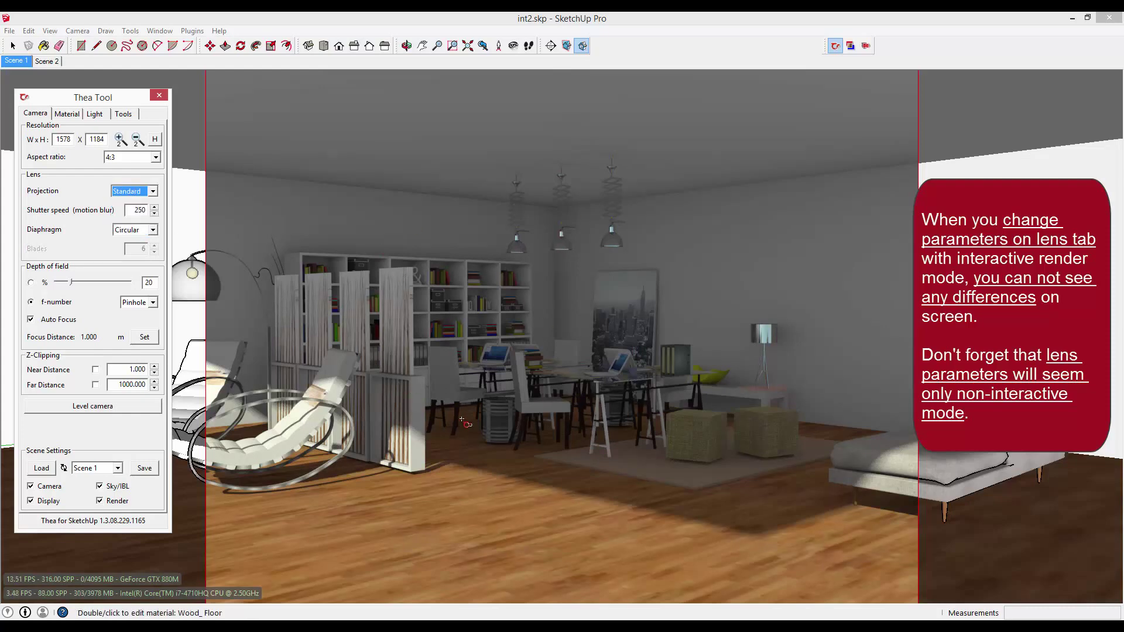
{"action": "left_click", "coordinate": [865, 47]}
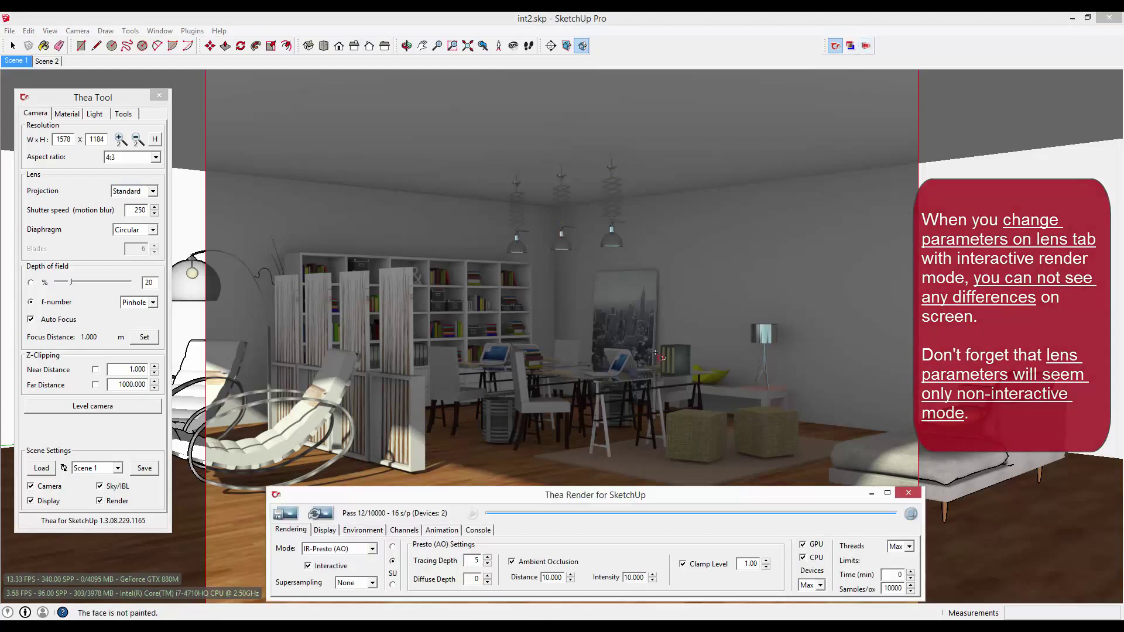
Step: Display the render in the render window, disable Interactive, and restart a final render at 1578x1184
{"action": "left_click", "coordinate": [392, 548]}
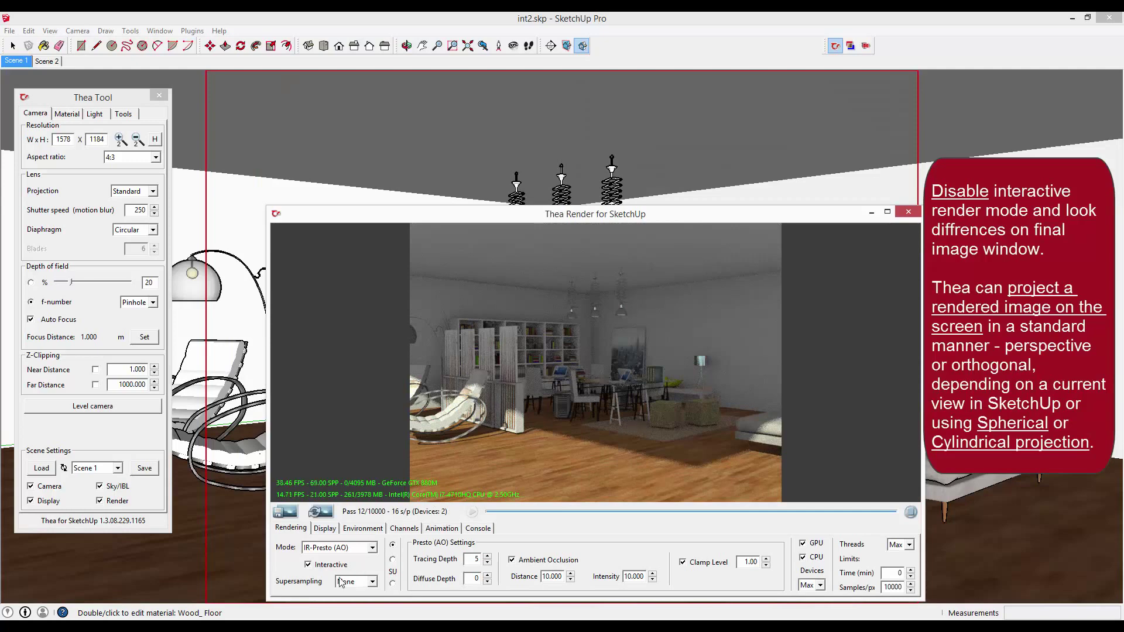
{"action": "left_click", "coordinate": [319, 565]}
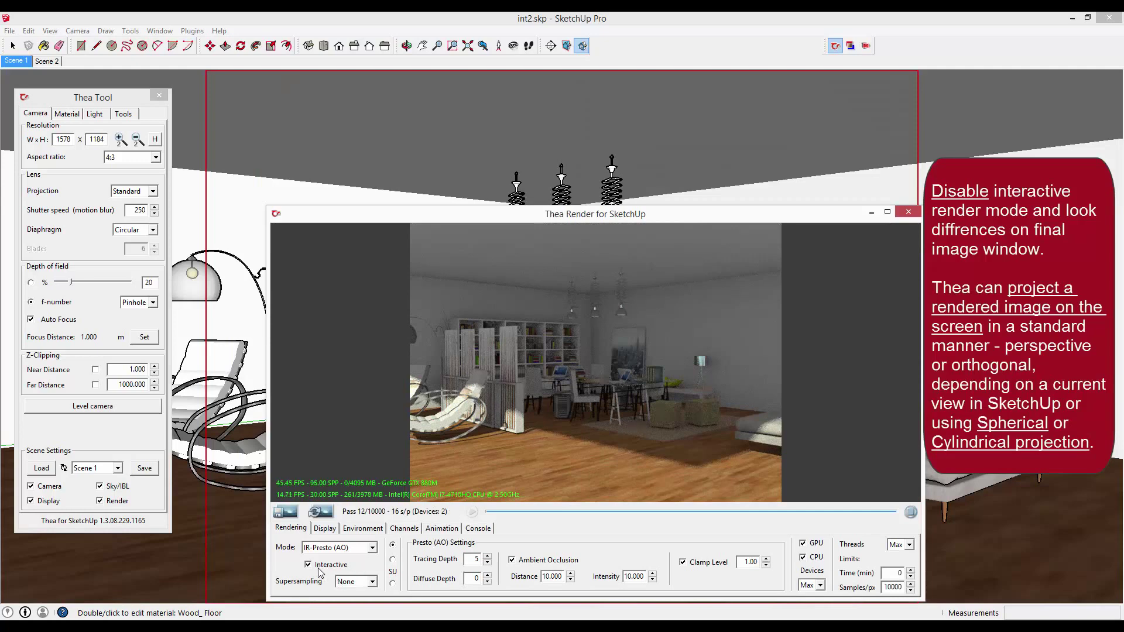
{"action": "left_click", "coordinate": [910, 512]}
{"action": "left_click", "coordinate": [472, 512]}
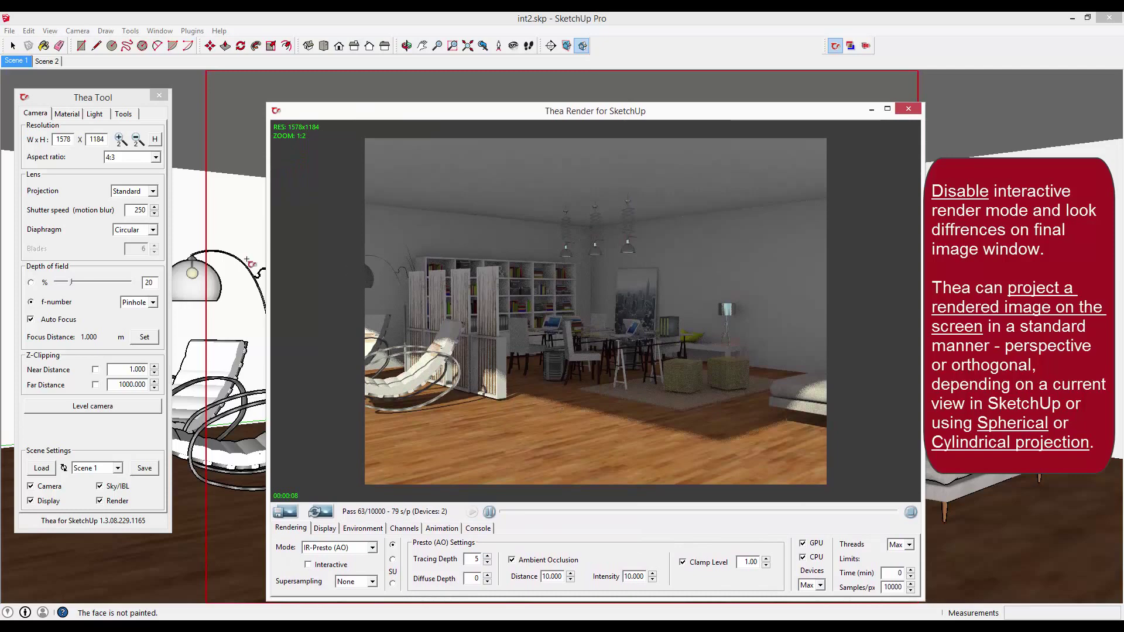
Step: Stop the render and re-render the interior with Spherical lens projection
{"action": "left_click", "coordinate": [911, 512]}
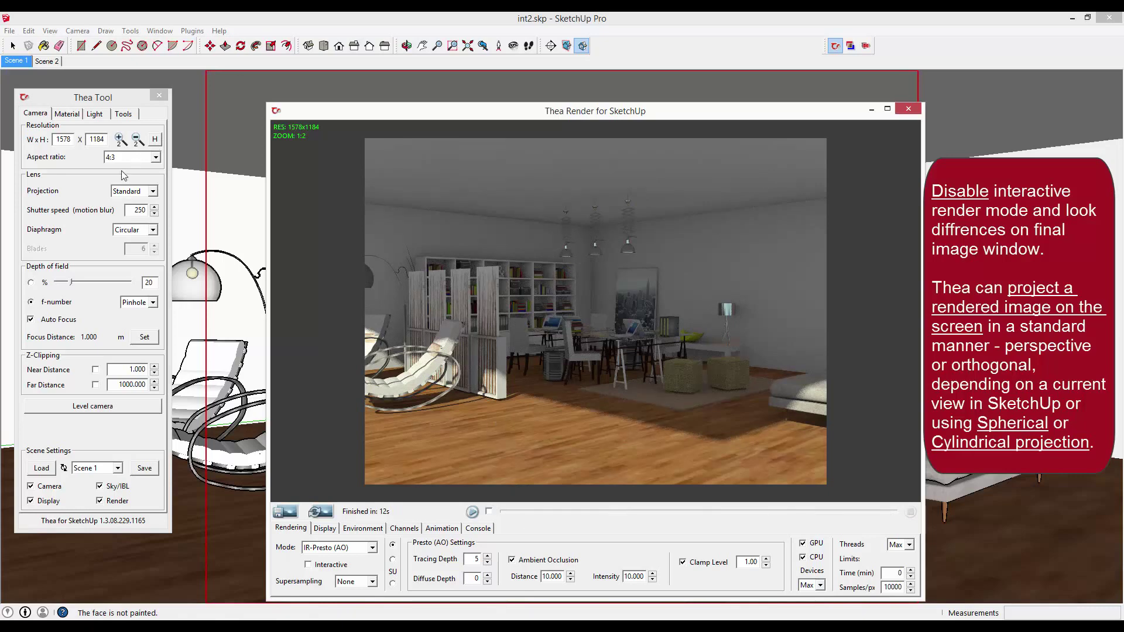
{"action": "left_click", "coordinate": [138, 192]}
{"action": "left_click", "coordinate": [133, 206]}
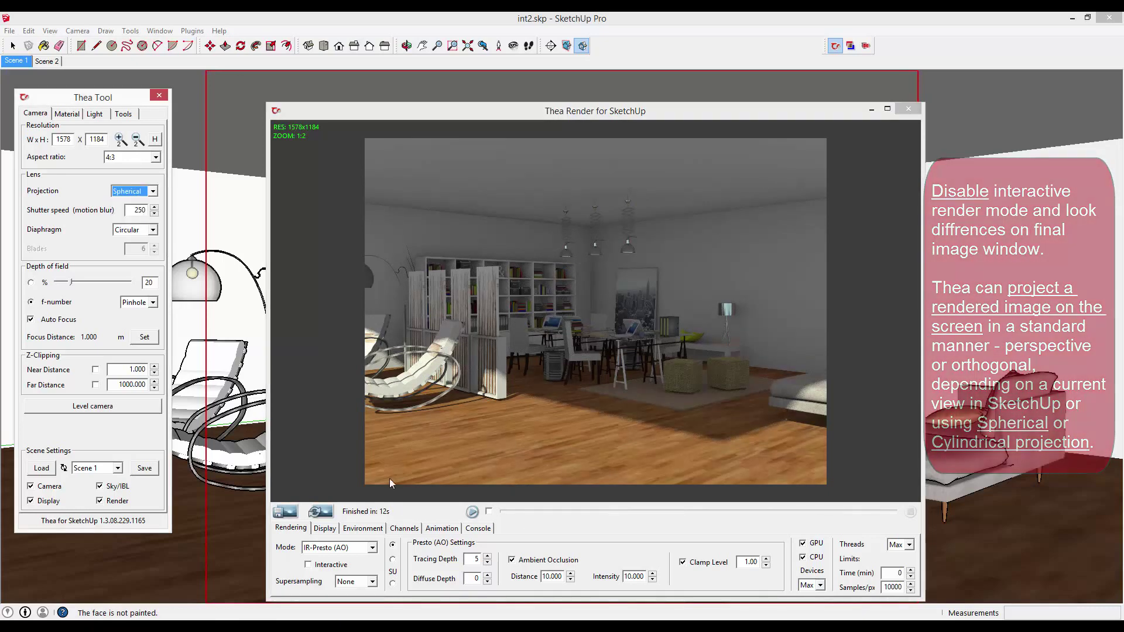
{"action": "left_click", "coordinate": [471, 512]}
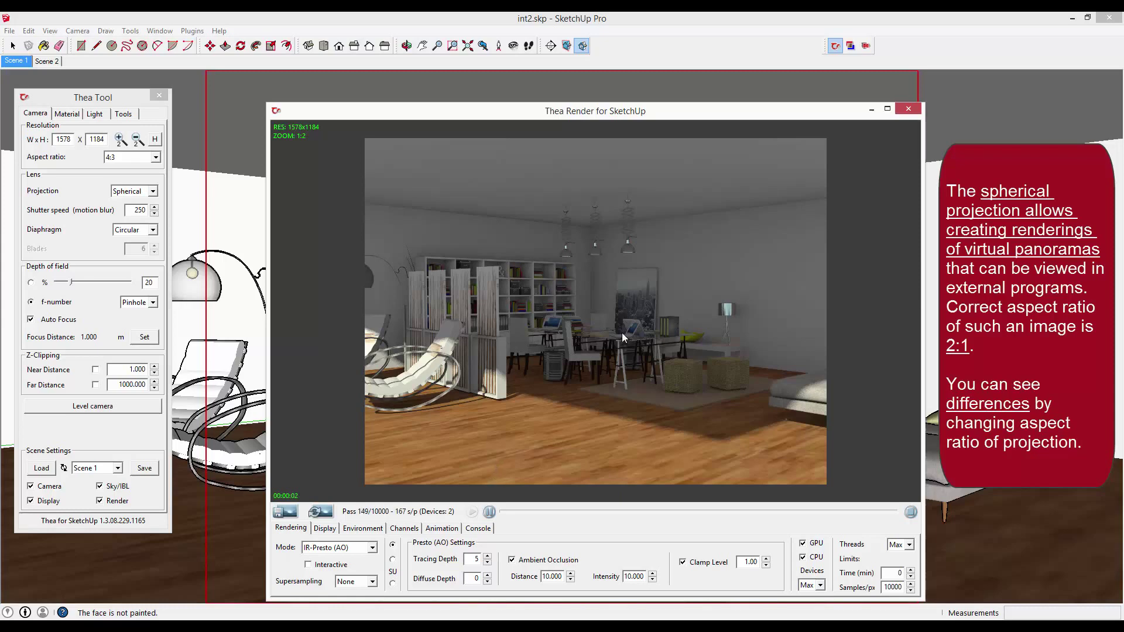
Step: Review the finished spherical render and stop it
{"action": "scroll", "coordinate": [592, 304], "scroll_direction": "up", "scroll_amount": 2}
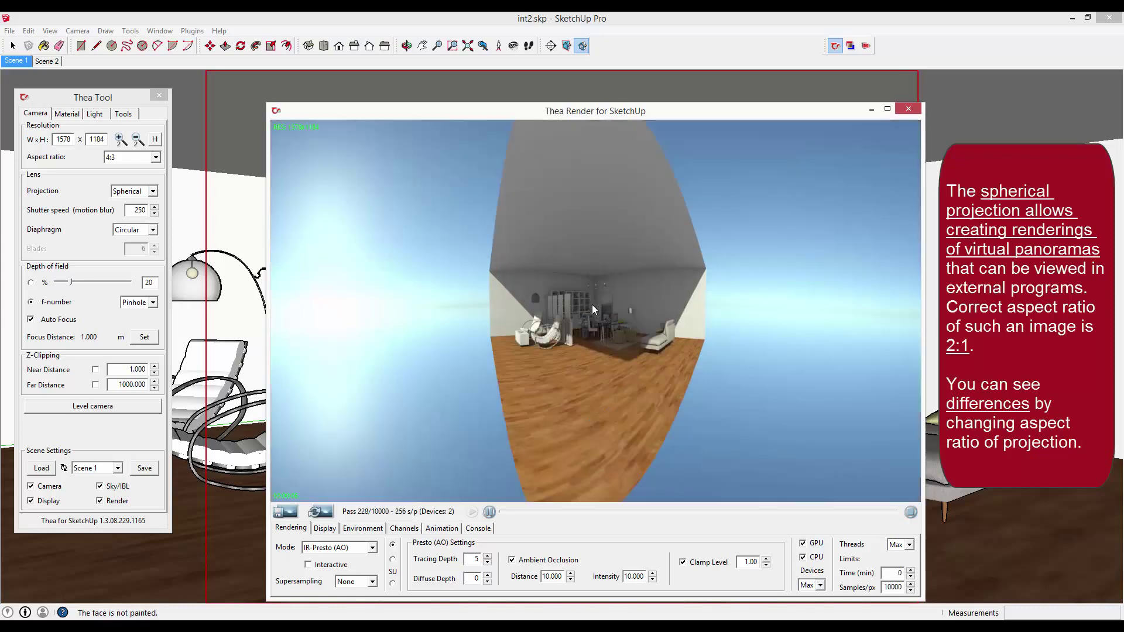
{"action": "scroll", "coordinate": [603, 325], "scroll_direction": "down", "scroll_amount": 1}
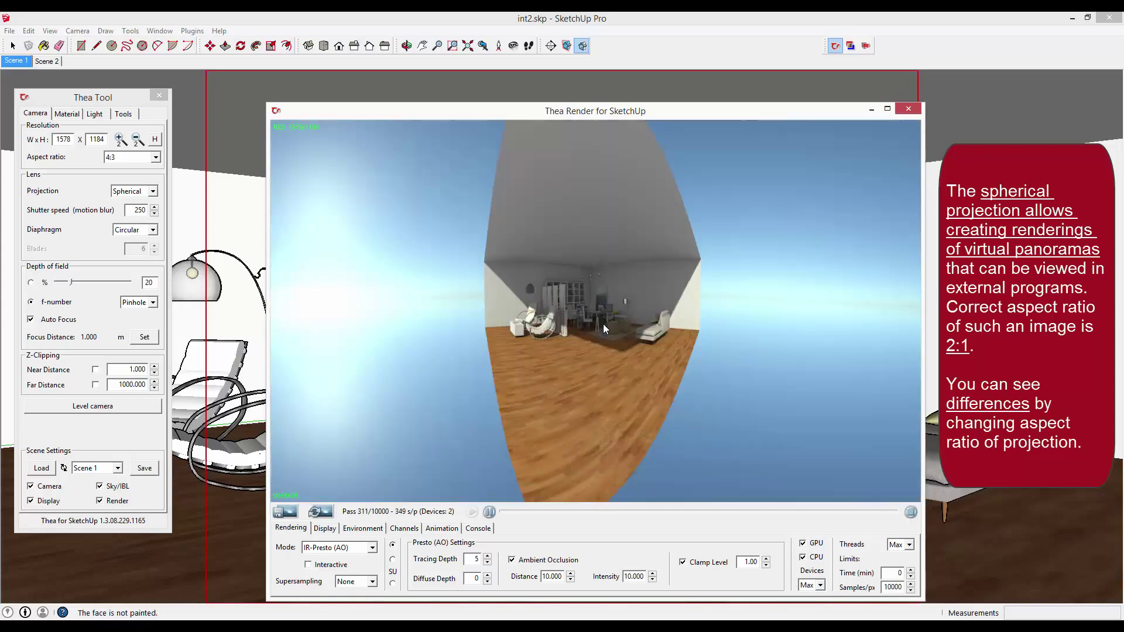
{"action": "scroll", "coordinate": [603, 324], "scroll_direction": "down", "scroll_amount": 1}
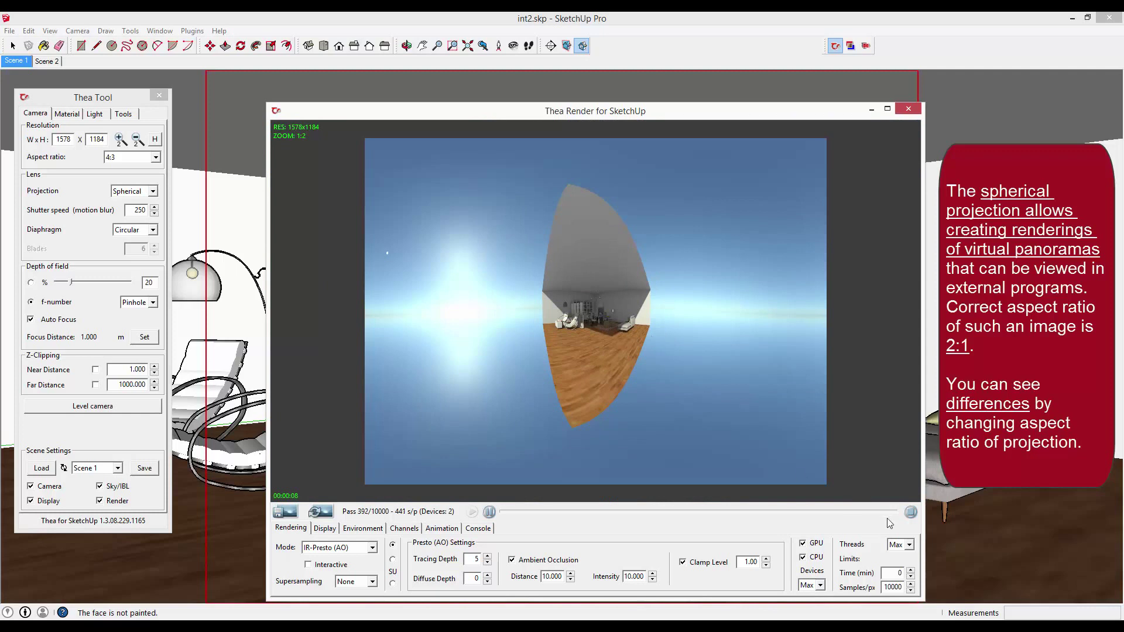
{"action": "left_click", "coordinate": [910, 512]}
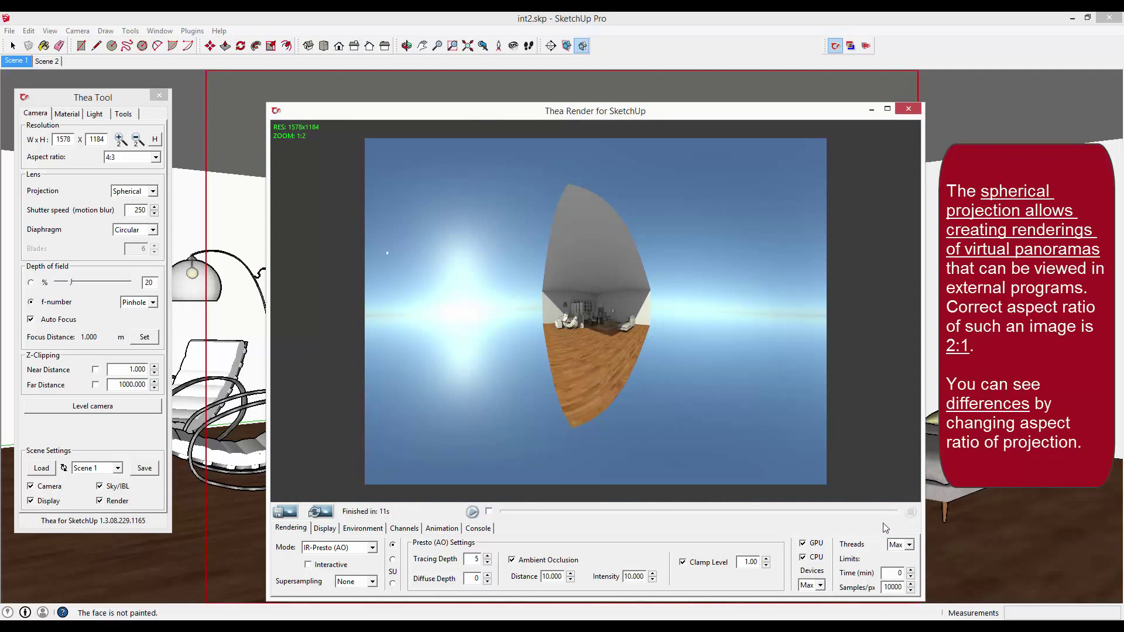
{"action": "left_click", "coordinate": [155, 157]}
Step: Render the spherical view at a 2:1 aspect ratio
{"action": "left_click", "coordinate": [130, 248]}
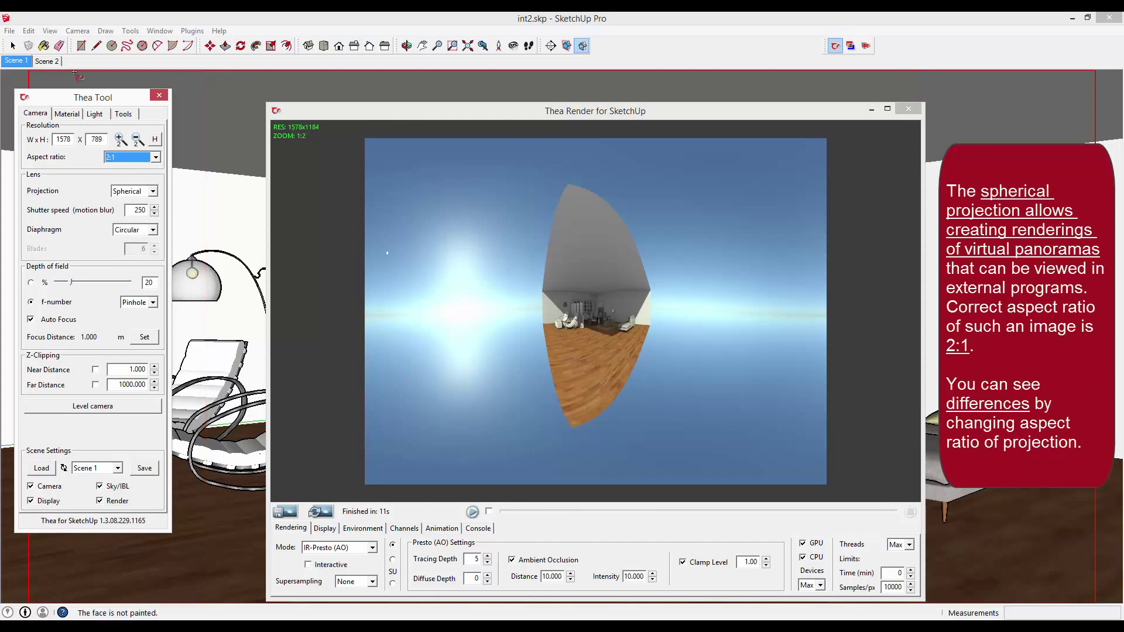
{"action": "left_click", "coordinate": [472, 512]}
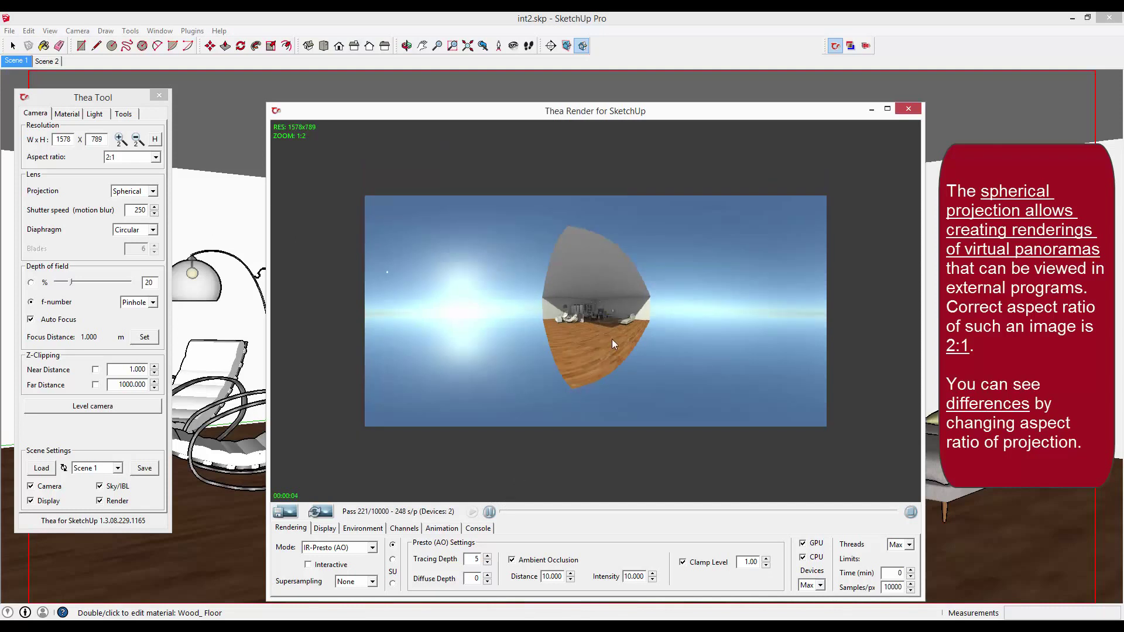
{"action": "scroll", "coordinate": [605, 316], "scroll_direction": "up", "scroll_amount": 1}
{"action": "scroll", "coordinate": [609, 319], "scroll_direction": "up", "scroll_amount": 1}
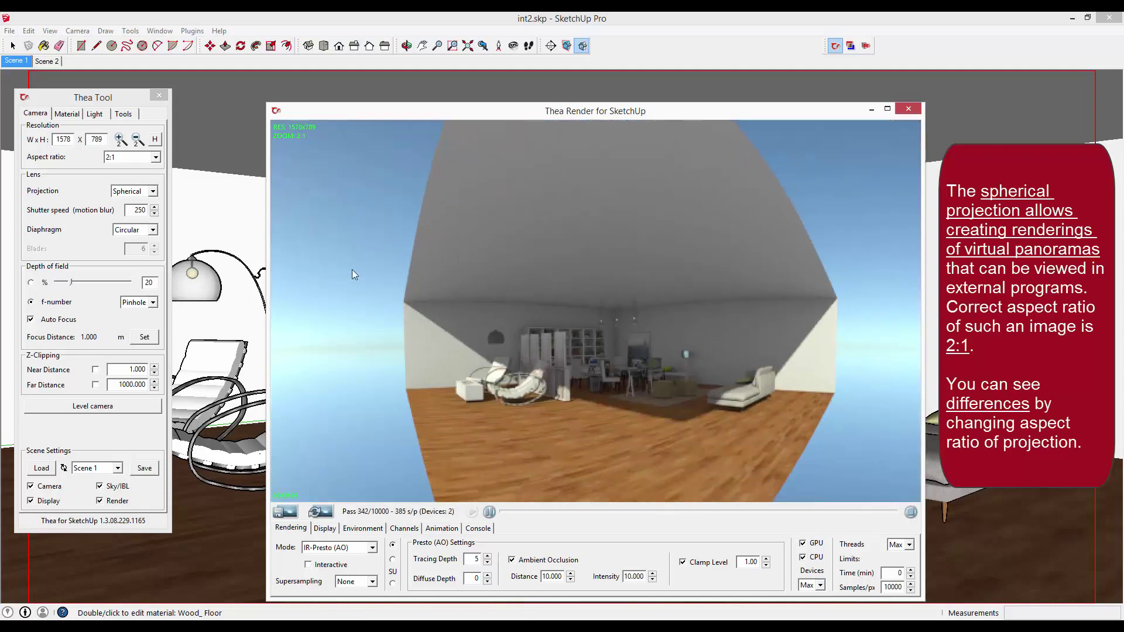
Step: Re-render at a 3:1 aspect ratio, then switch the lens projection to Cylindrical
{"action": "left_click", "coordinate": [131, 157]}
{"action": "left_click", "coordinate": [118, 262]}
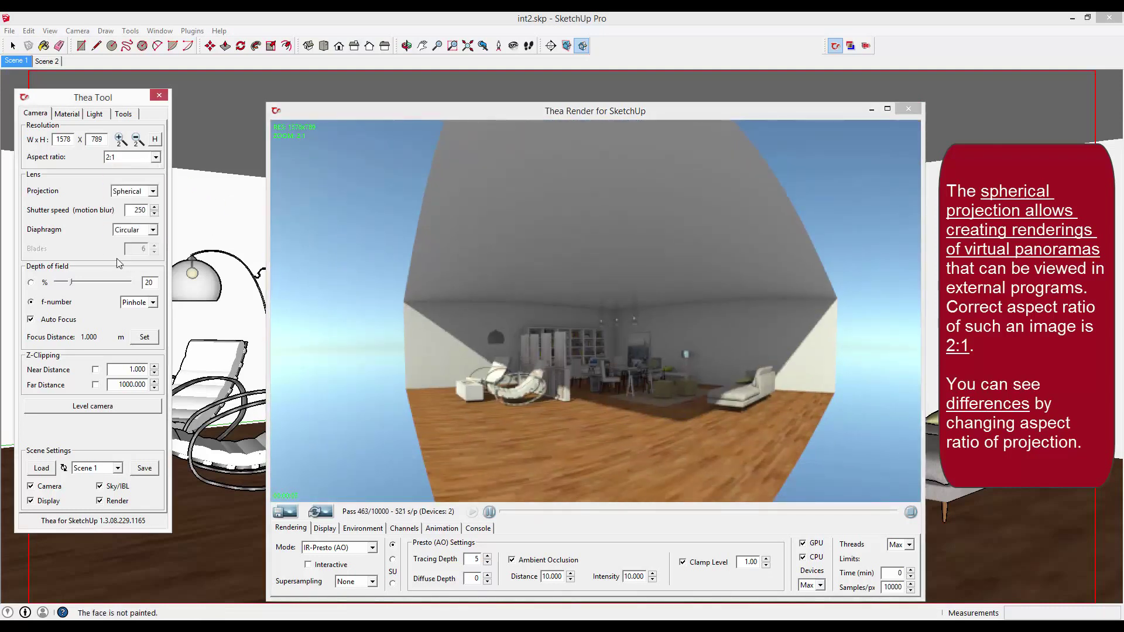
{"action": "key", "text": "Down"}
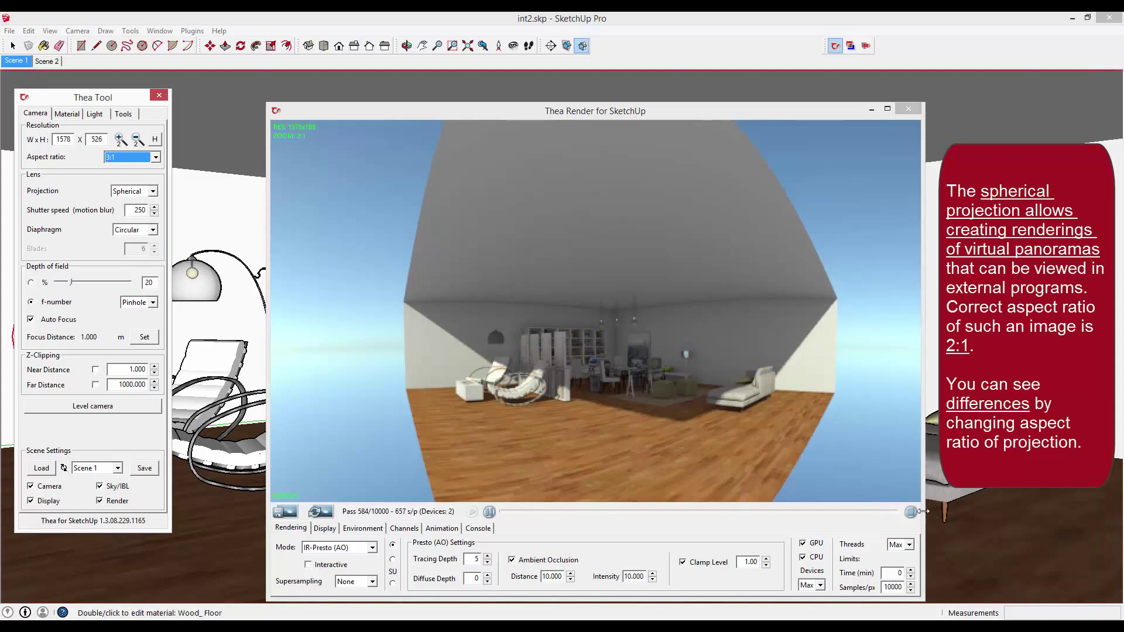
{"action": "left_click", "coordinate": [910, 512]}
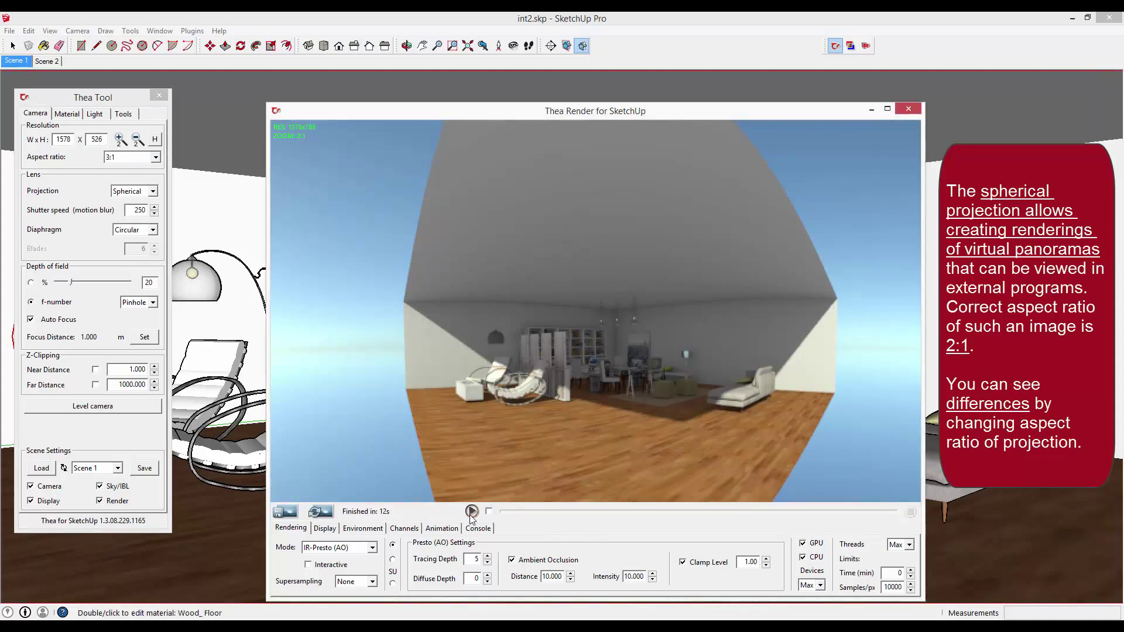
{"action": "left_click", "coordinate": [472, 512]}
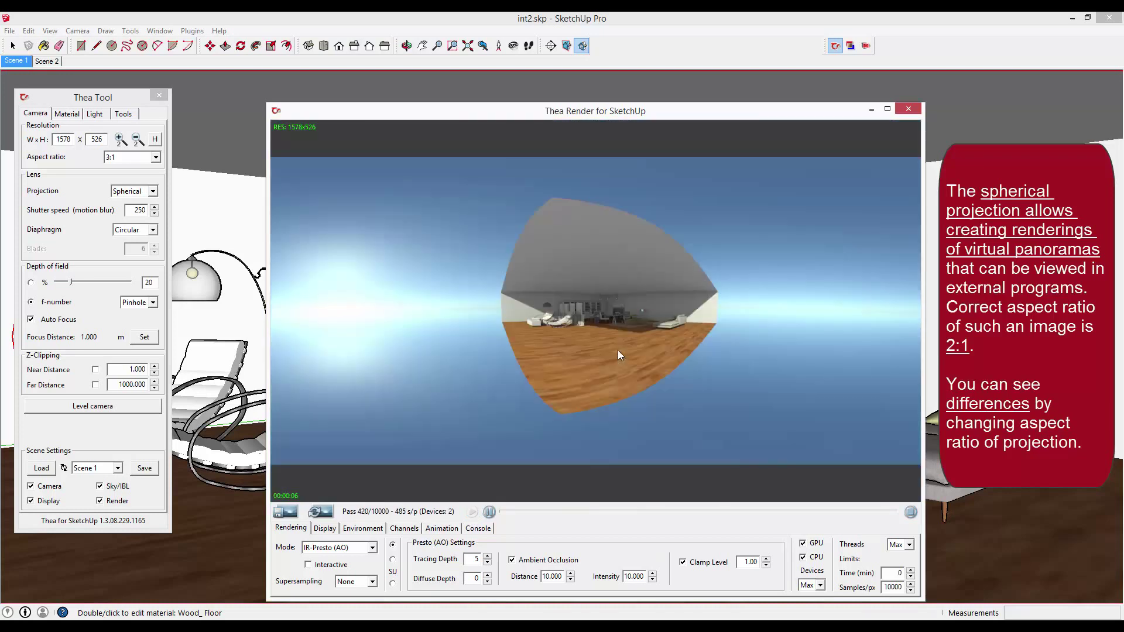
{"action": "left_click", "coordinate": [910, 512]}
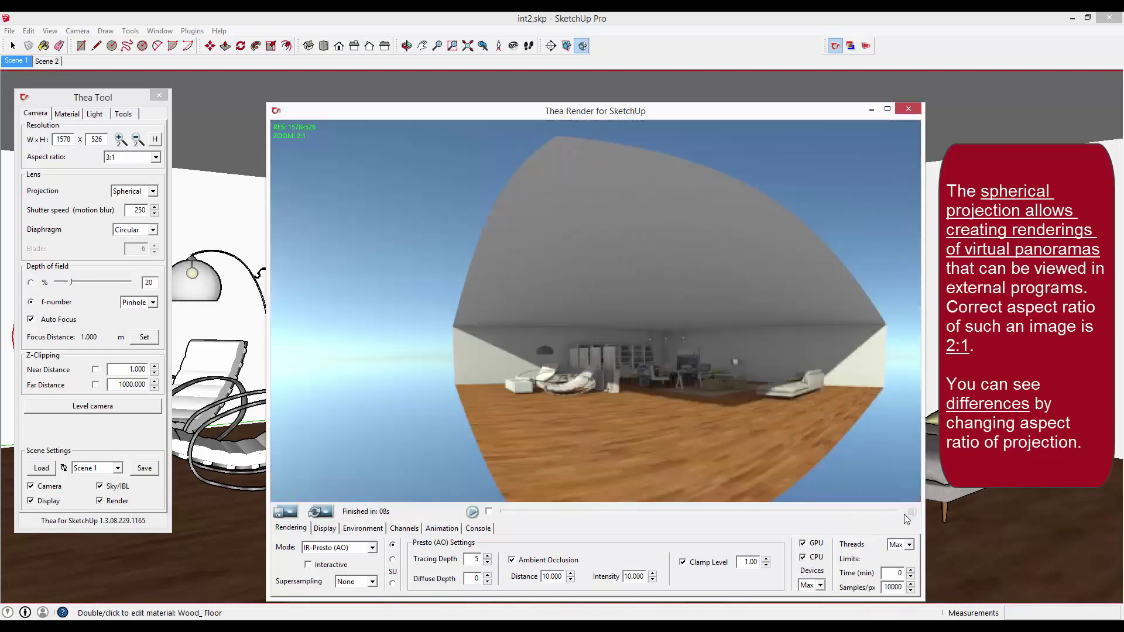
{"action": "left_click", "coordinate": [133, 192]}
{"action": "left_click", "coordinate": [129, 220]}
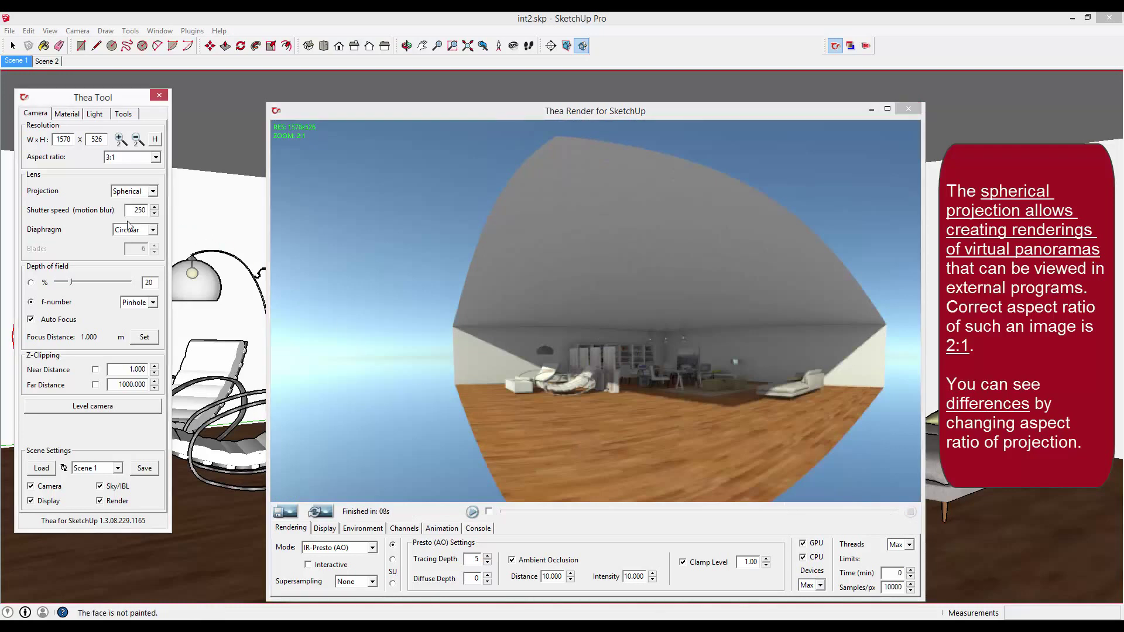
Step: Render the cylindrical view at 3:1 (1578x526), then set the aspect ratio to 1:1
{"action": "left_click", "coordinate": [471, 512]}
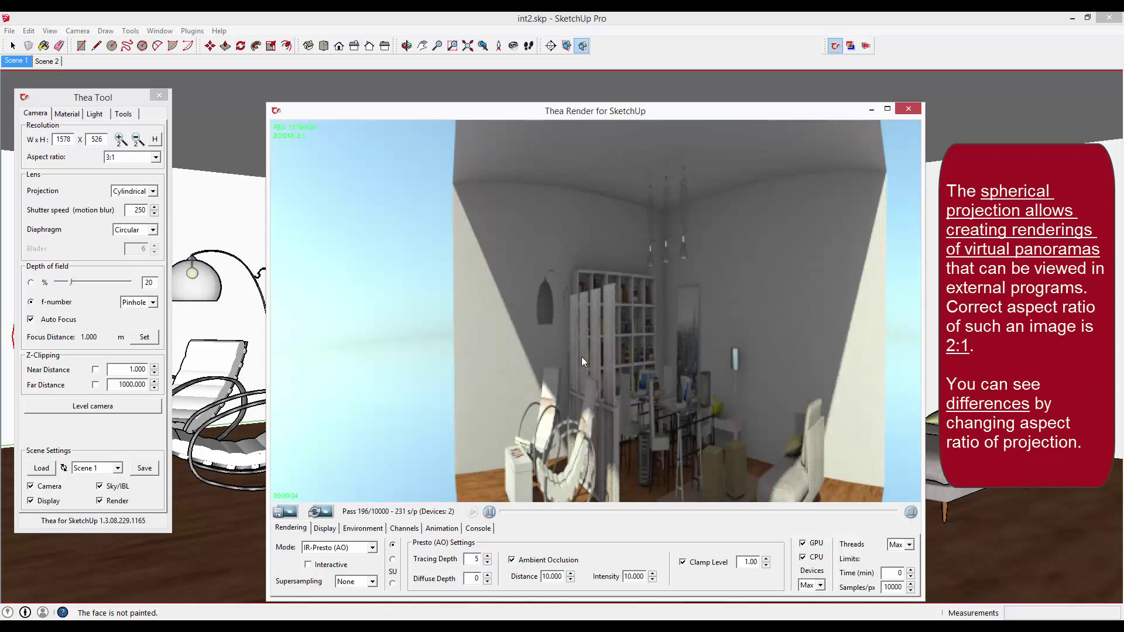
{"action": "scroll", "coordinate": [578, 350], "scroll_direction": "down", "scroll_amount": 2}
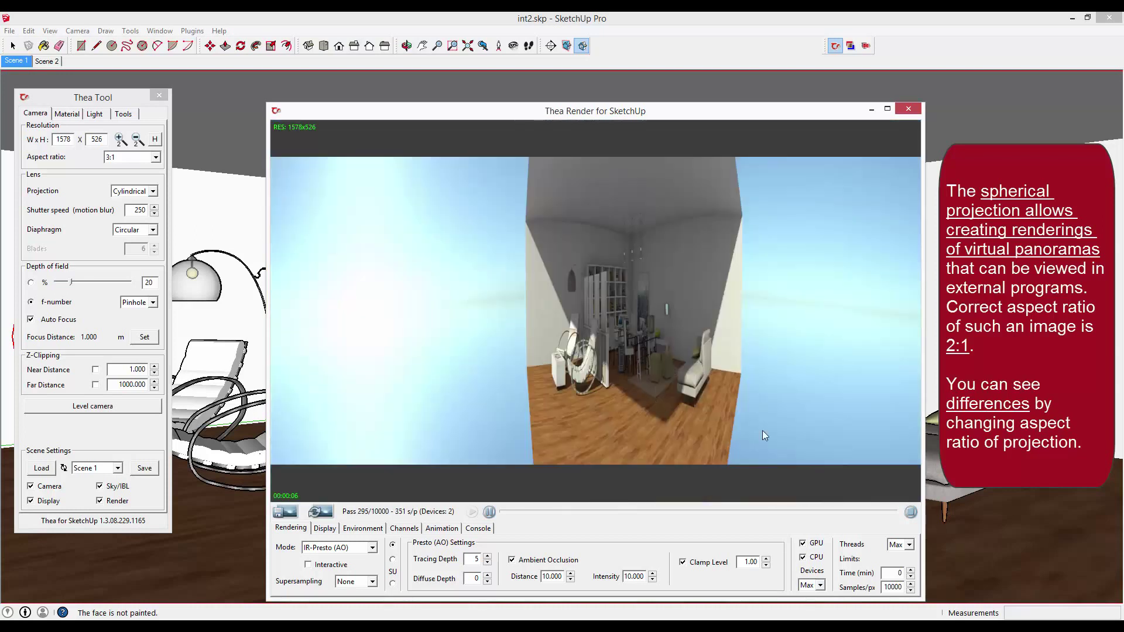
{"action": "left_click", "coordinate": [911, 512]}
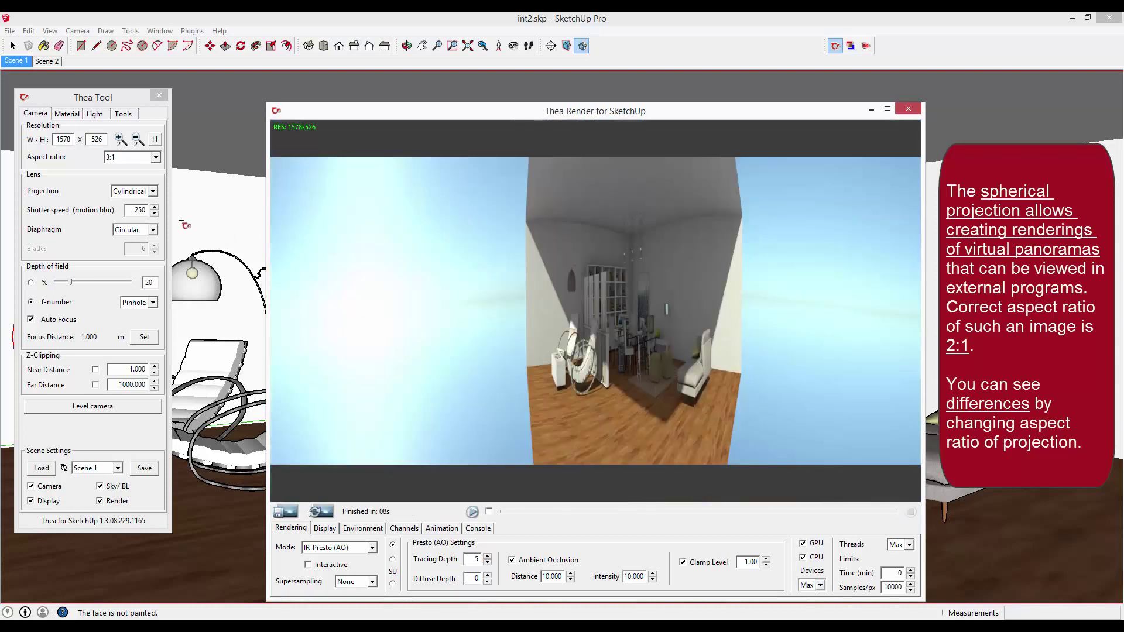
{"action": "left_click", "coordinate": [132, 162]}
{"action": "left_click", "coordinate": [117, 186]}
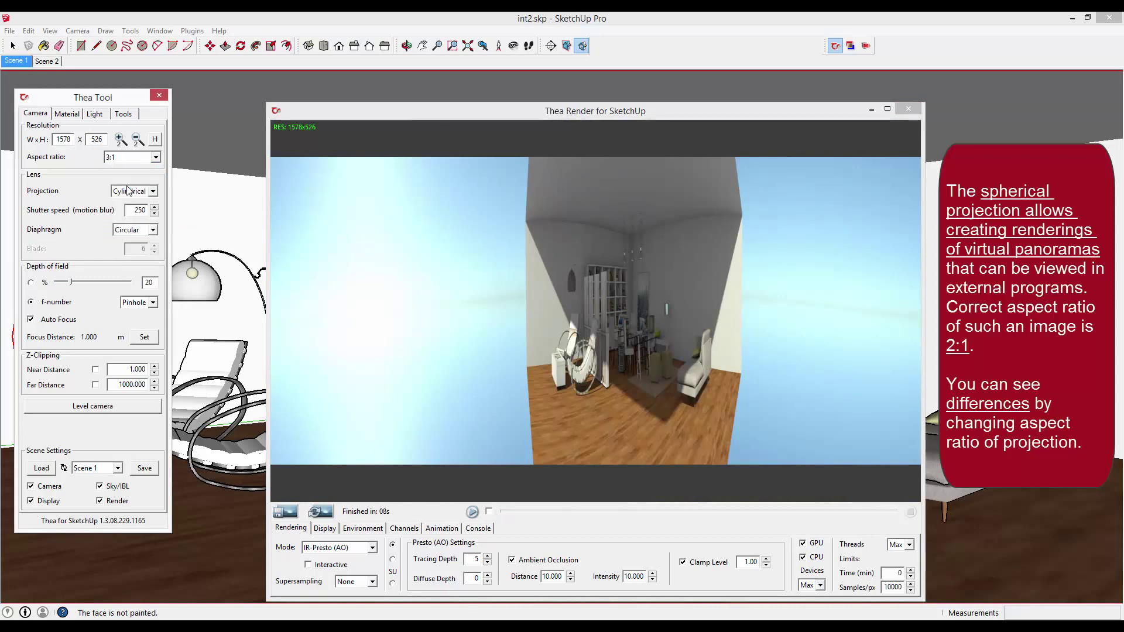
Step: Render the cylindrical view square at 1578x1578, then switch the projection back to Standard
{"action": "left_click", "coordinate": [472, 512]}
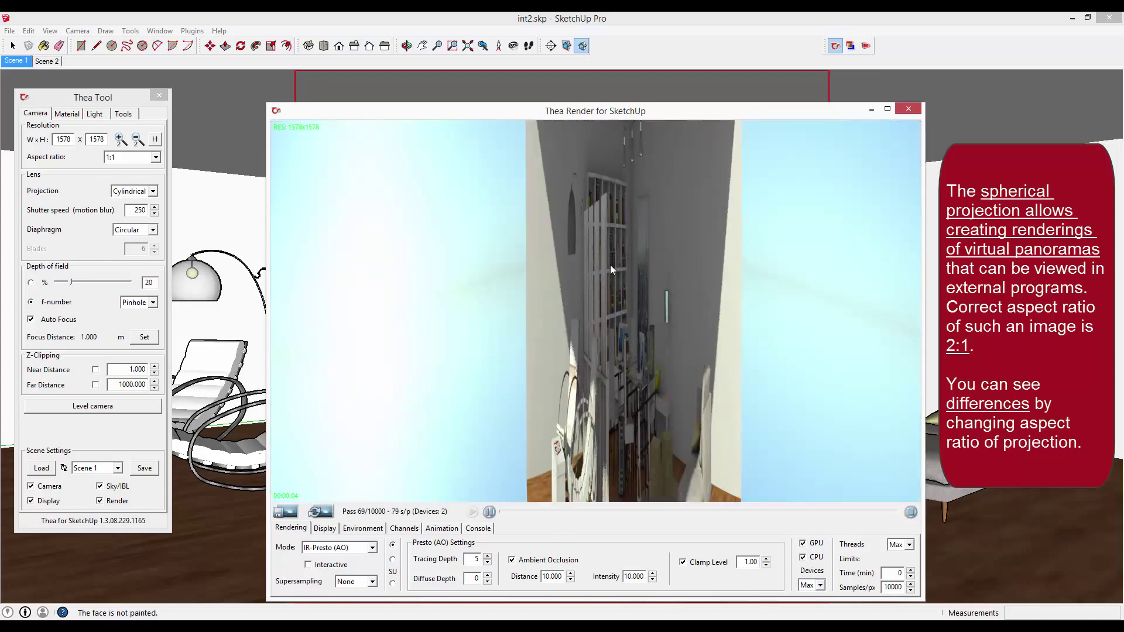
{"action": "scroll", "coordinate": [653, 293], "scroll_direction": "down", "scroll_amount": 2}
{"action": "scroll", "coordinate": [611, 318], "scroll_direction": "up", "scroll_amount": 1}
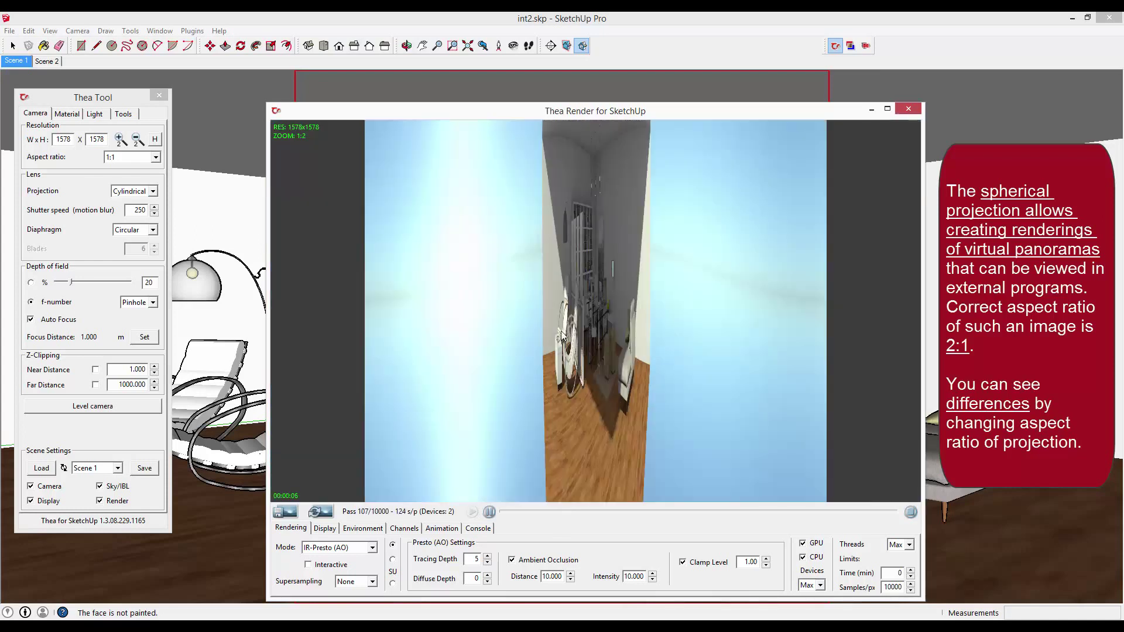
{"action": "left_click", "coordinate": [909, 512]}
{"action": "left_click", "coordinate": [152, 191]}
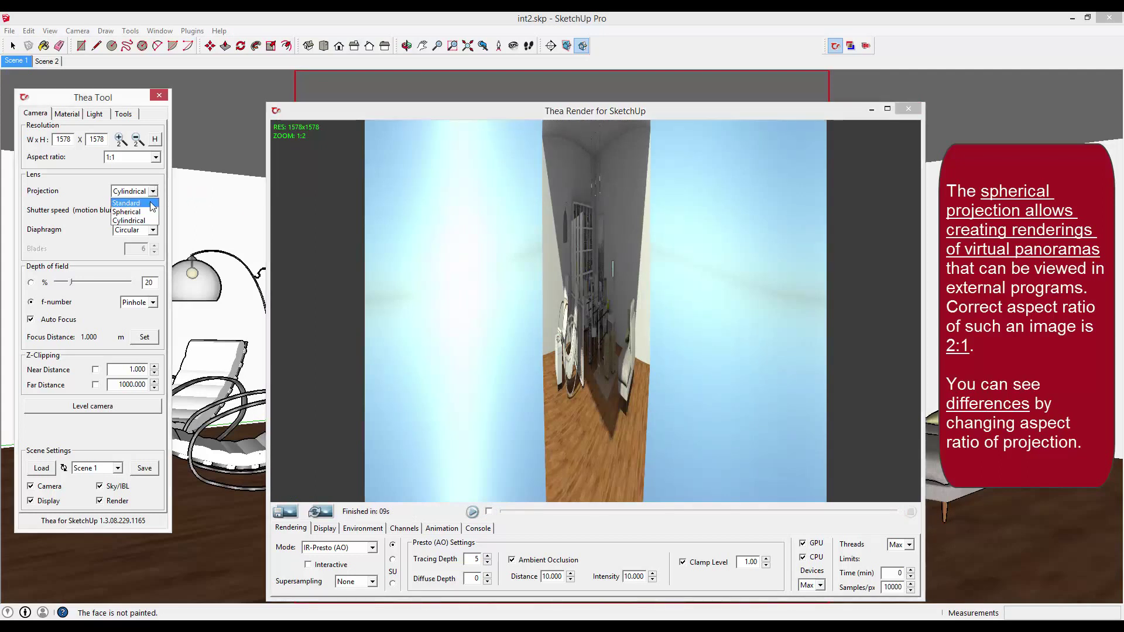
{"action": "left_click", "coordinate": [151, 204]}
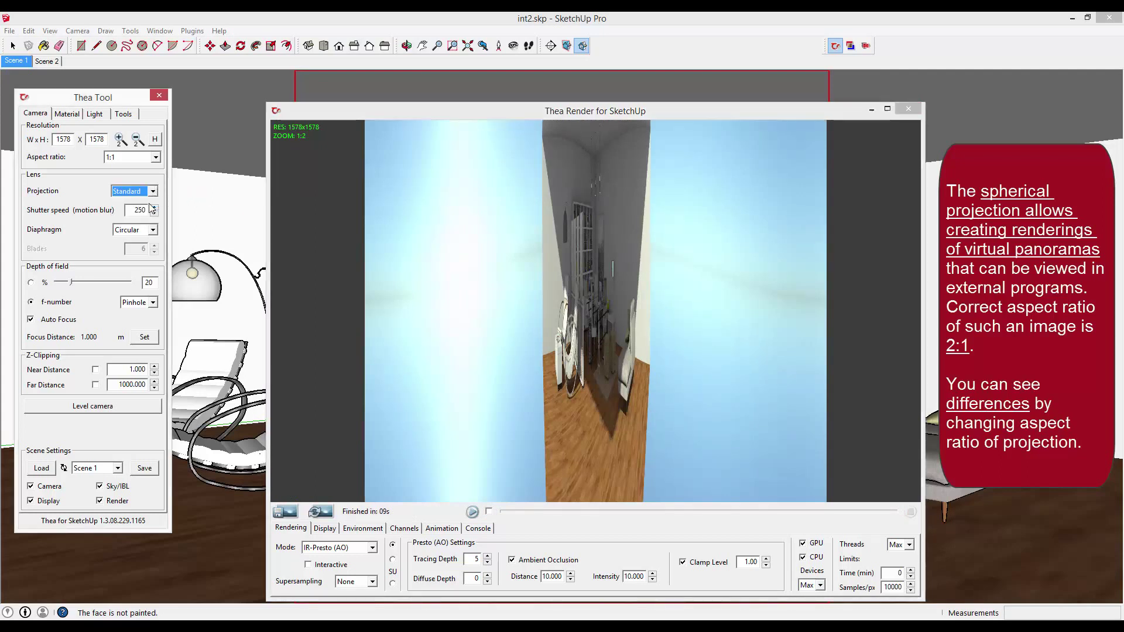
Step: Render the Standard view, raise shutter speed from 250 to 6000, and re-render for comparison
{"action": "left_click", "coordinate": [472, 513]}
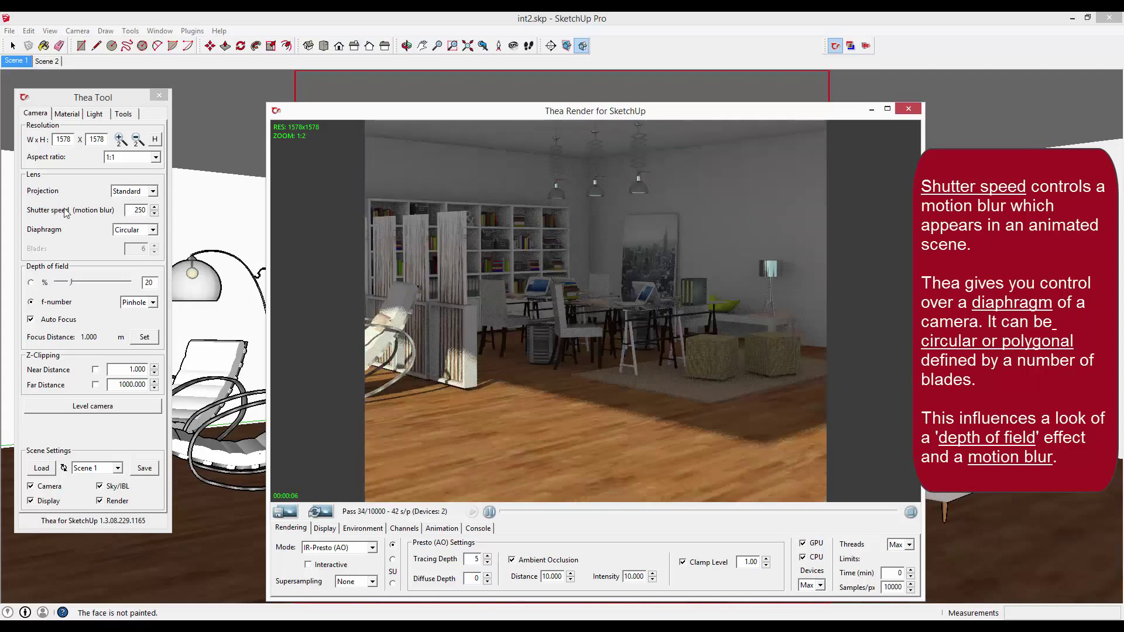
{"action": "left_click", "coordinate": [130, 210]}
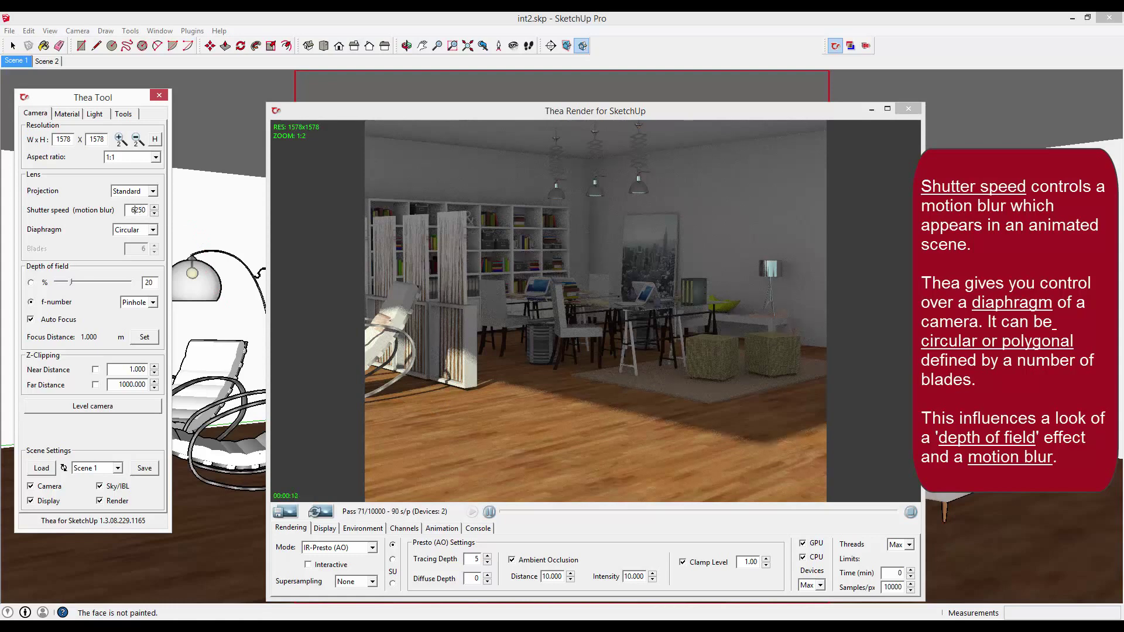
{"action": "key", "text": "Delete"}
{"action": "key", "text": "Delete"}
{"action": "type", "text": "00"}
{"action": "left_click", "coordinate": [910, 512]}
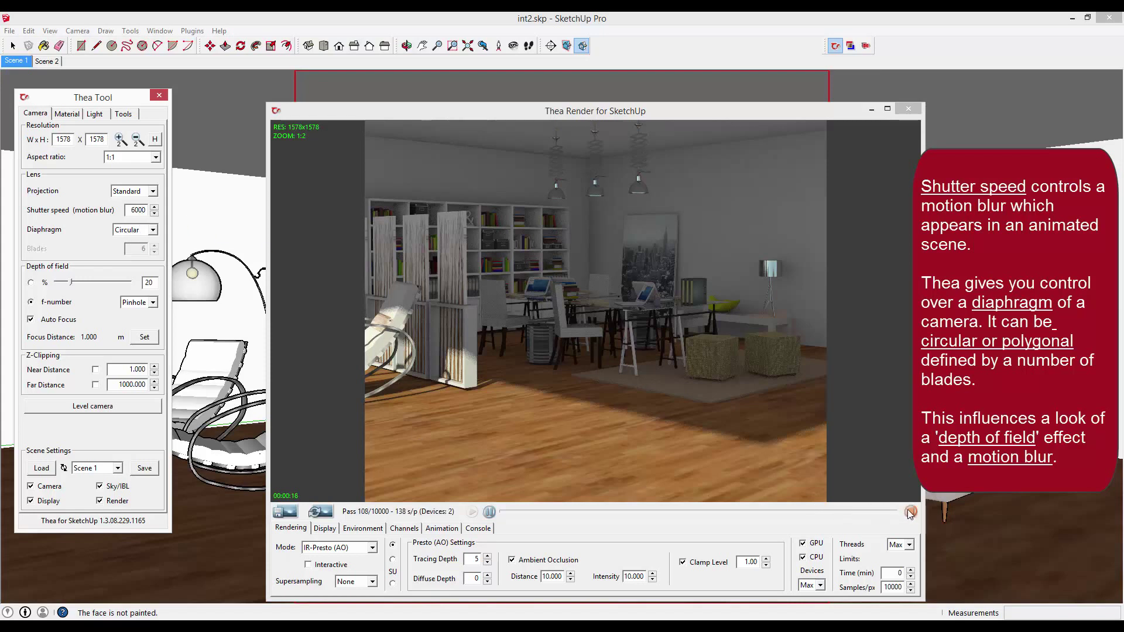
{"action": "left_click", "coordinate": [473, 512]}
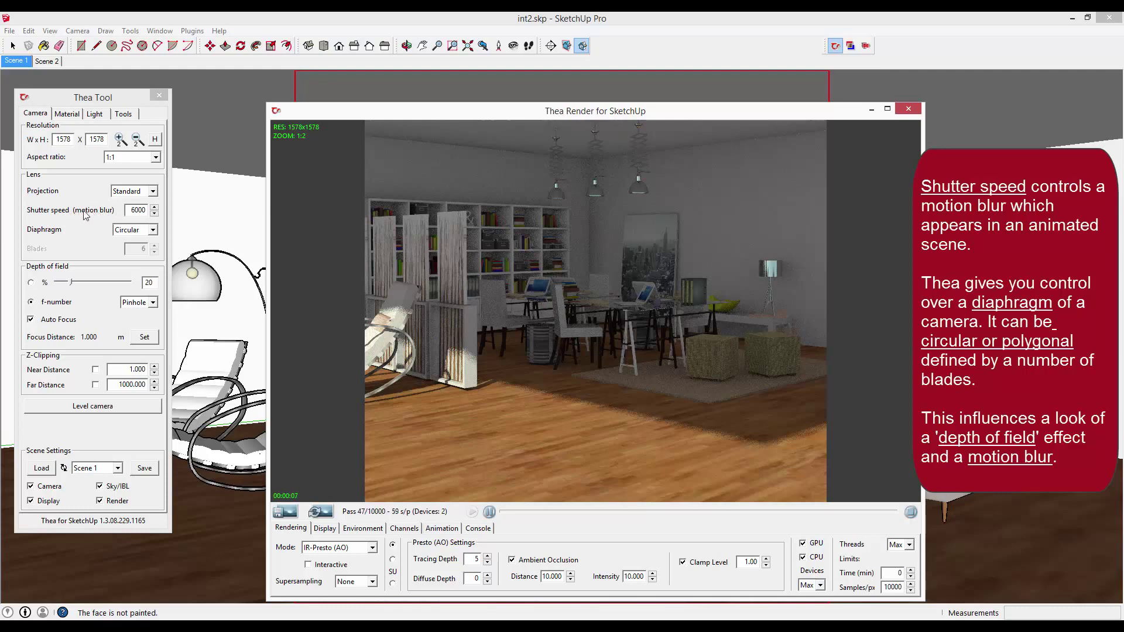
{"action": "left_click", "coordinate": [910, 513]}
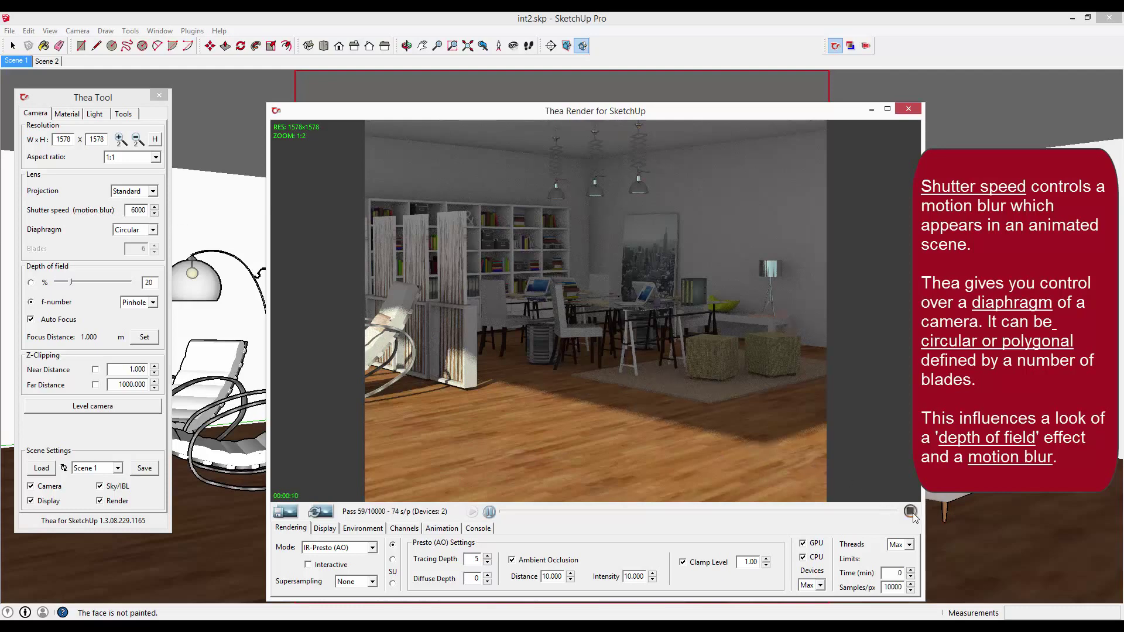